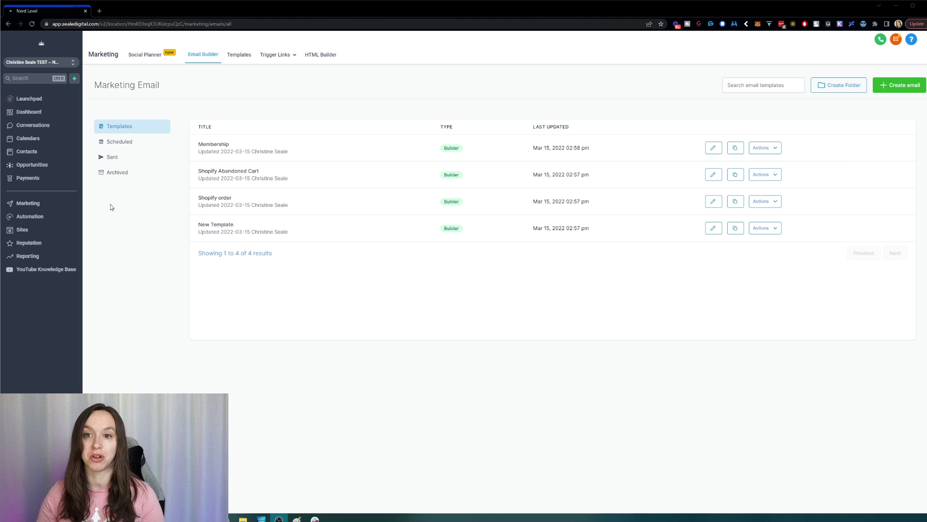
Go to the Marketing email templates list and create a folder named Test
{"action": "left_click", "coordinate": [42, 206]}
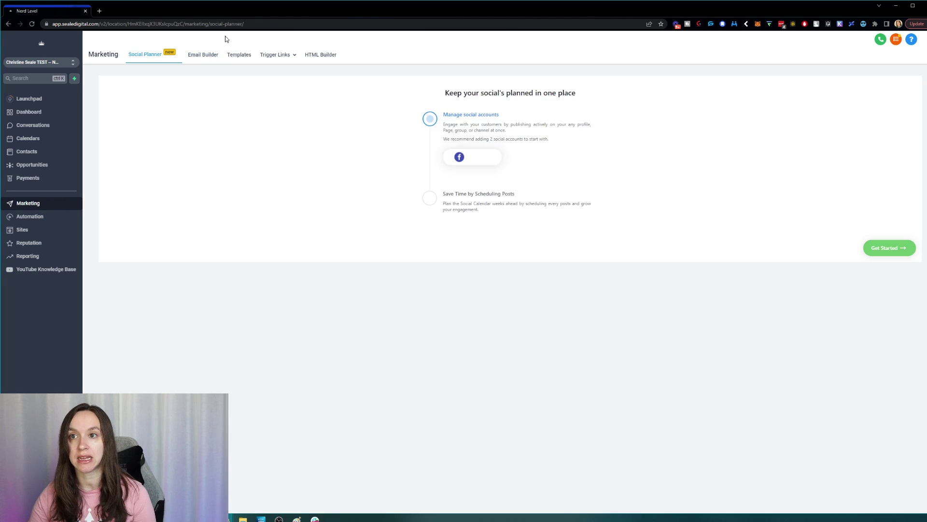
{"action": "left_click", "coordinate": [204, 56]}
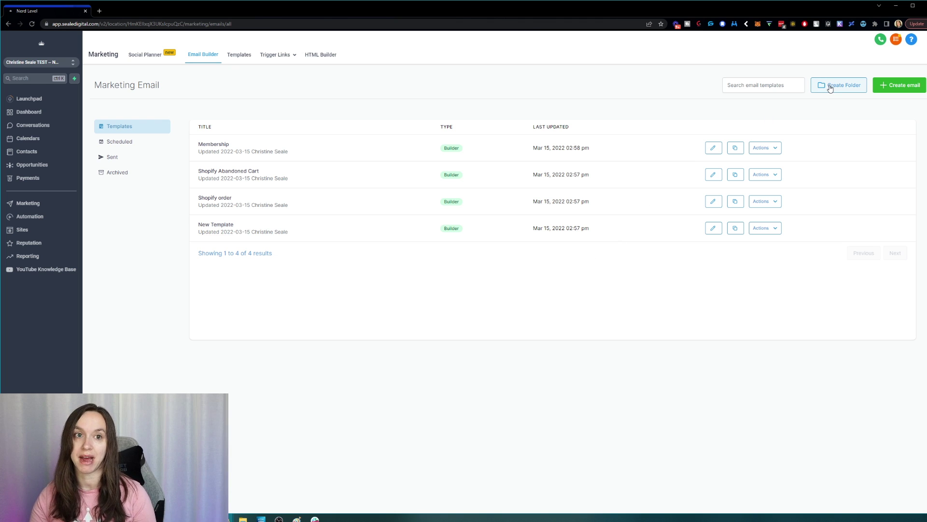
{"action": "left_click", "coordinate": [846, 90]}
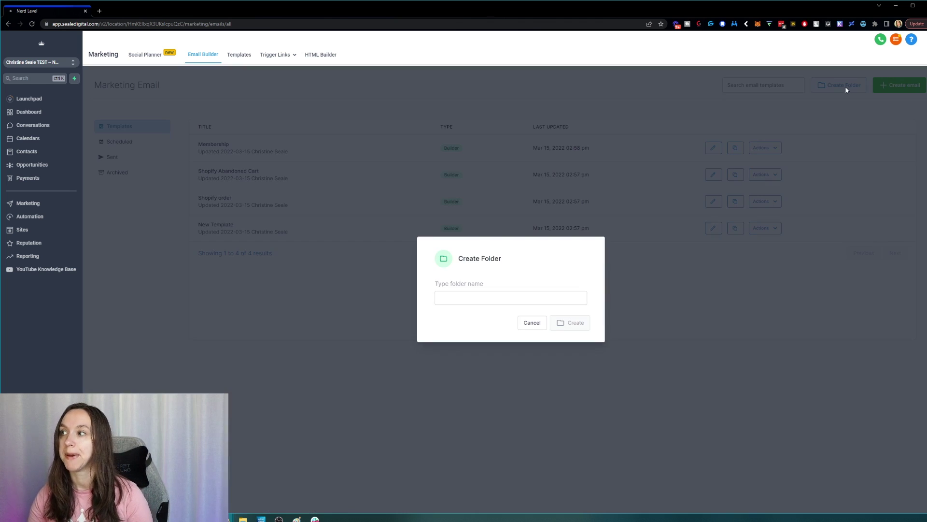
{"action": "left_click", "coordinate": [485, 299]}
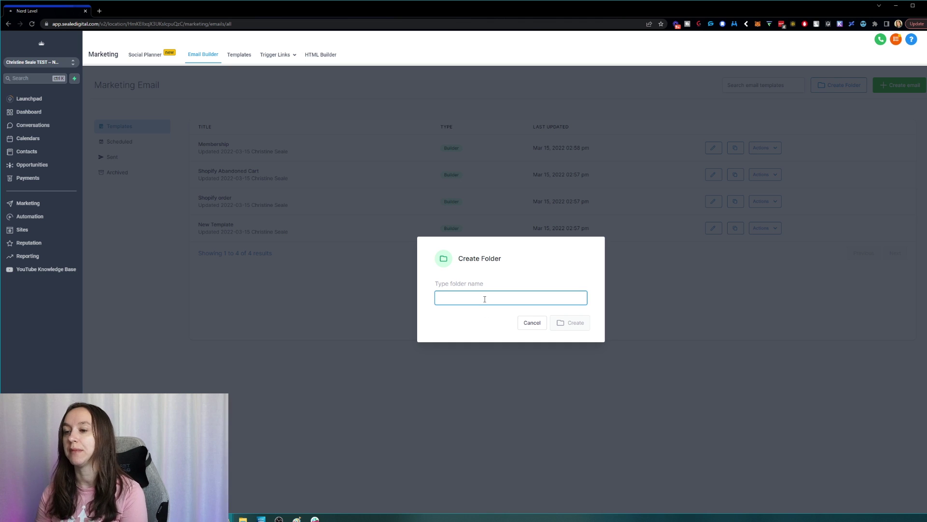
{"action": "type", "text": "Test"}
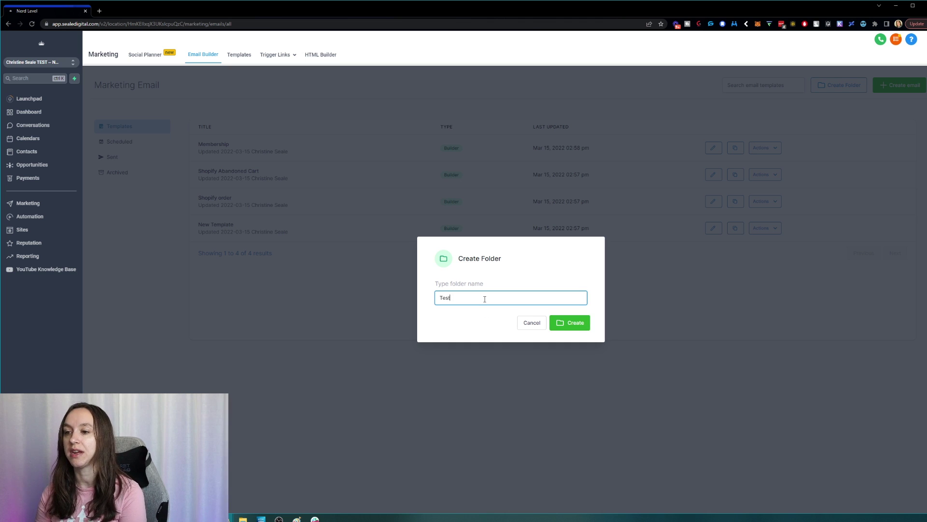
{"action": "left_click", "coordinate": [581, 319]}
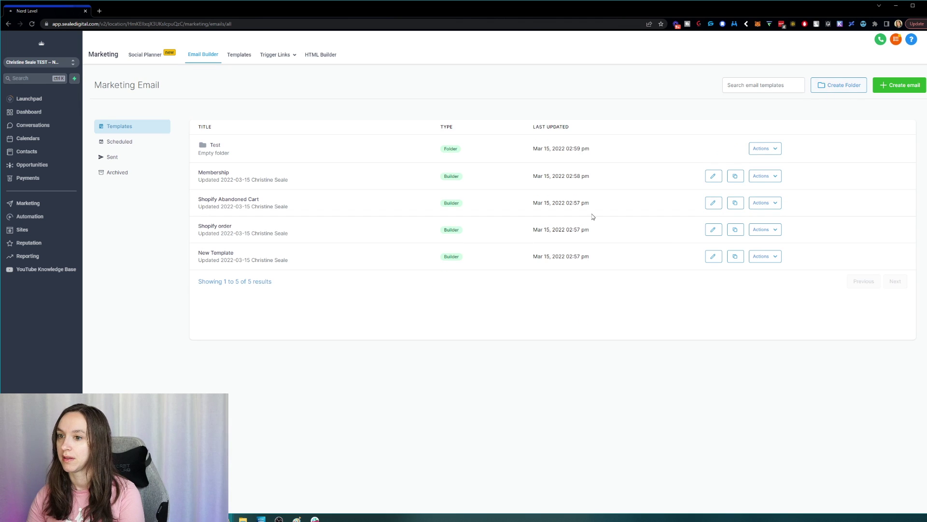
Create a second template folder named Shopify
{"action": "left_click_drag", "start_coordinate": [223, 283], "coordinate": [282, 286]}
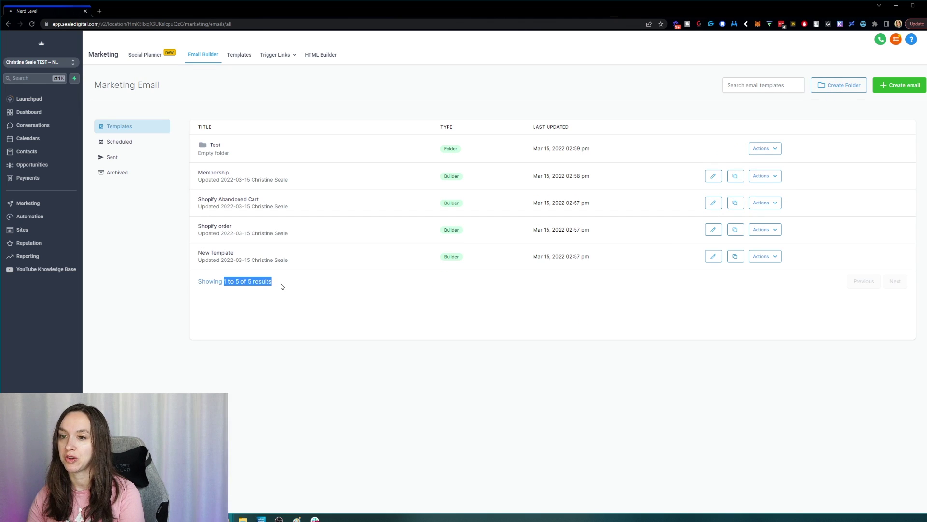
{"action": "left_click", "coordinate": [292, 287]}
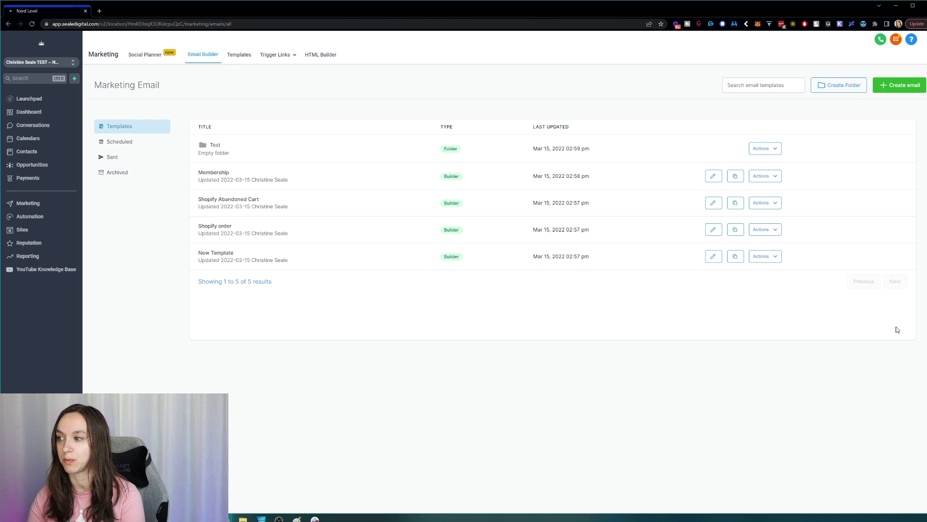
{"action": "left_click", "coordinate": [852, 83]}
{"action": "type", "text": "Shopify"}
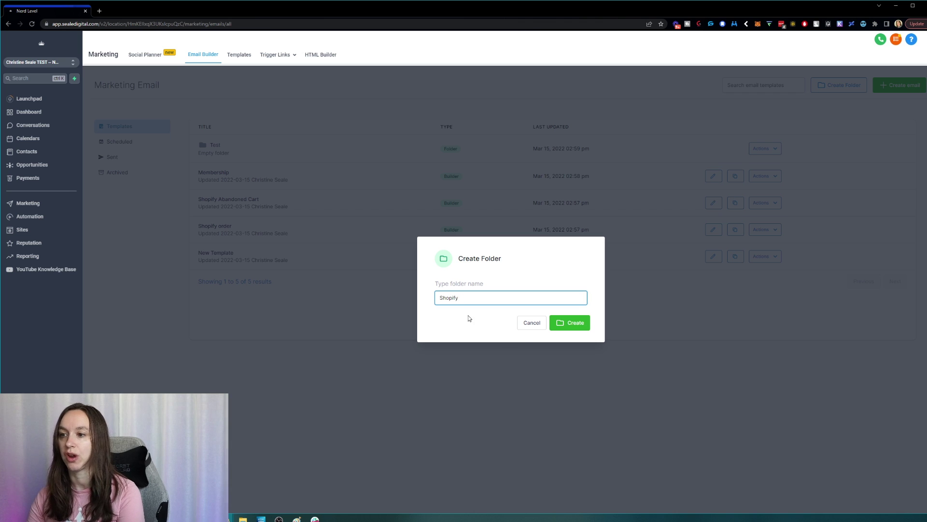
{"action": "left_click", "coordinate": [569, 323]}
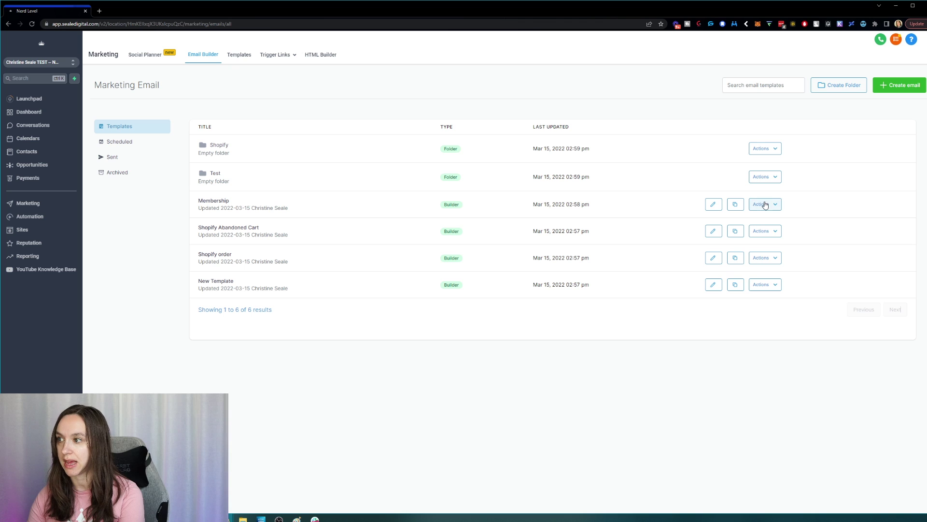
Move the Shopify Abandoned Cart template into the Shopify folder
{"action": "left_click", "coordinate": [767, 231]}
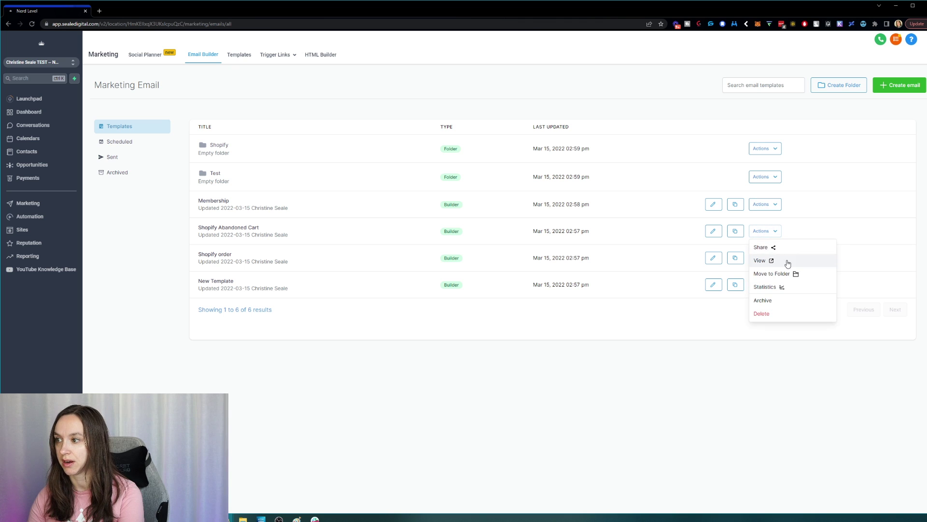
{"action": "left_click", "coordinate": [772, 274]}
{"action": "left_click", "coordinate": [483, 269]}
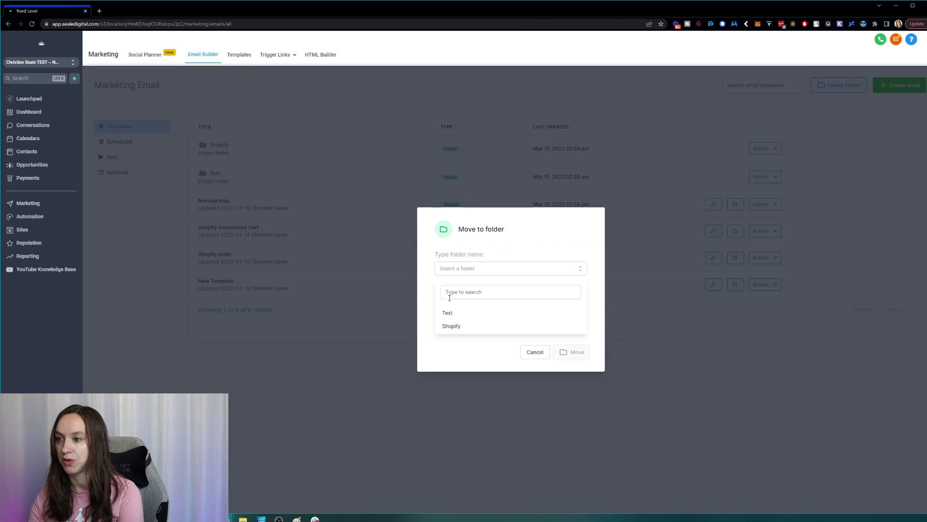
{"action": "left_click", "coordinate": [460, 327]}
{"action": "left_click", "coordinate": [572, 352]}
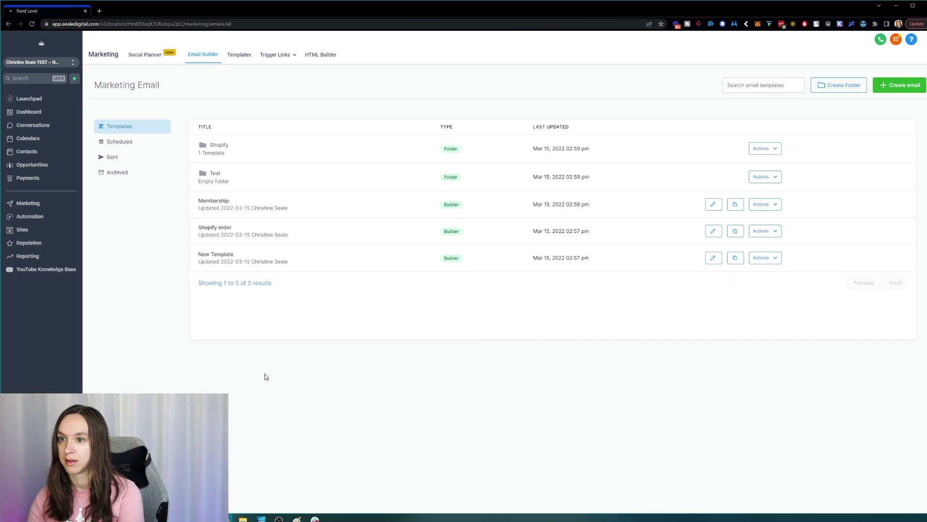
Move the Shopify order template into the Shopify folder
{"action": "left_click", "coordinate": [768, 231]}
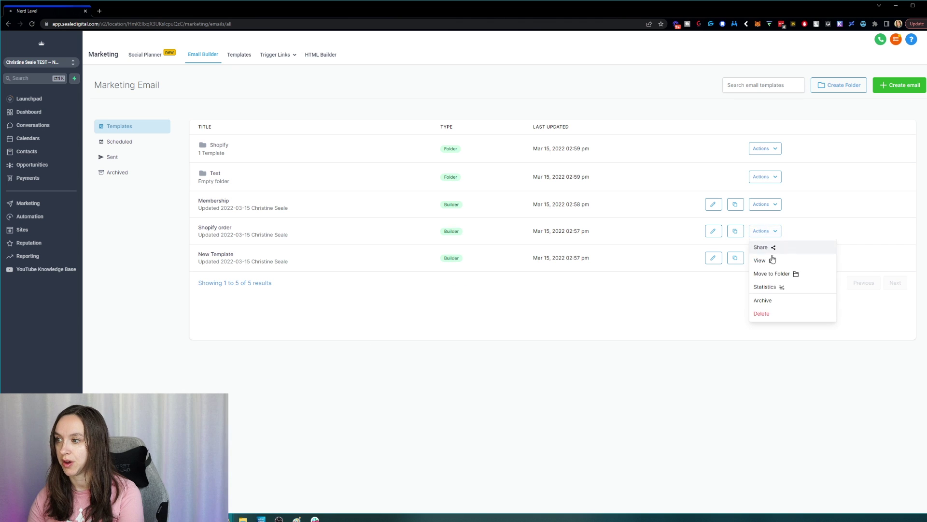
{"action": "left_click", "coordinate": [773, 273]}
{"action": "left_click", "coordinate": [488, 296]}
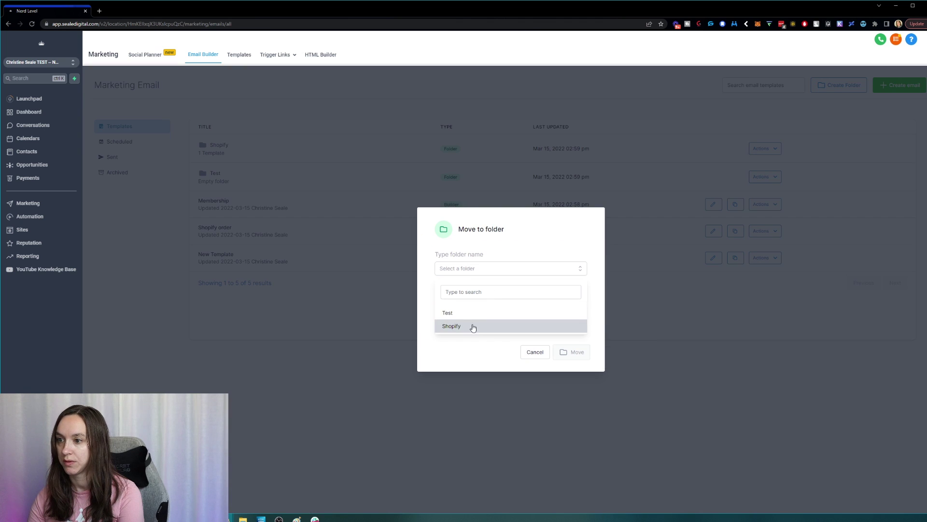
{"action": "left_click", "coordinate": [472, 325]}
{"action": "left_click", "coordinate": [573, 352]}
{"action": "left_click", "coordinate": [577, 324]}
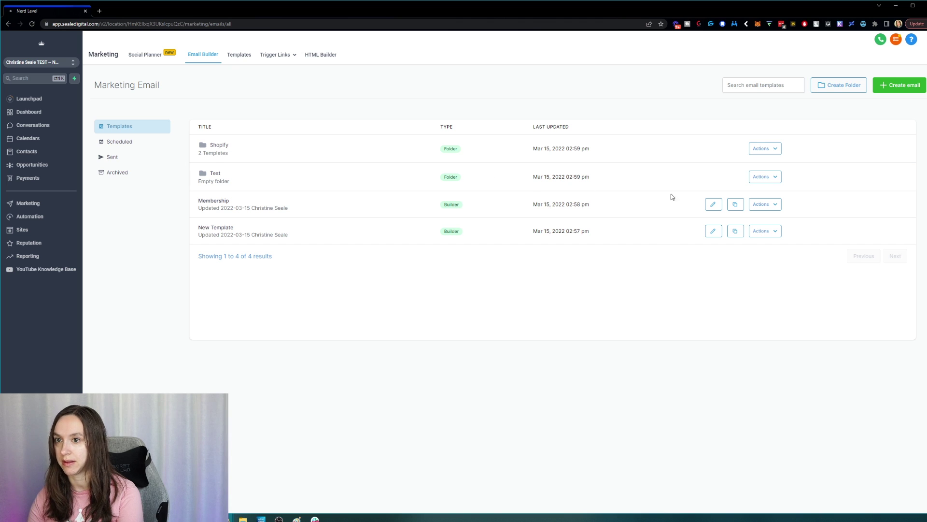
Move New Template into the Test folder
{"action": "left_click", "coordinate": [769, 234]}
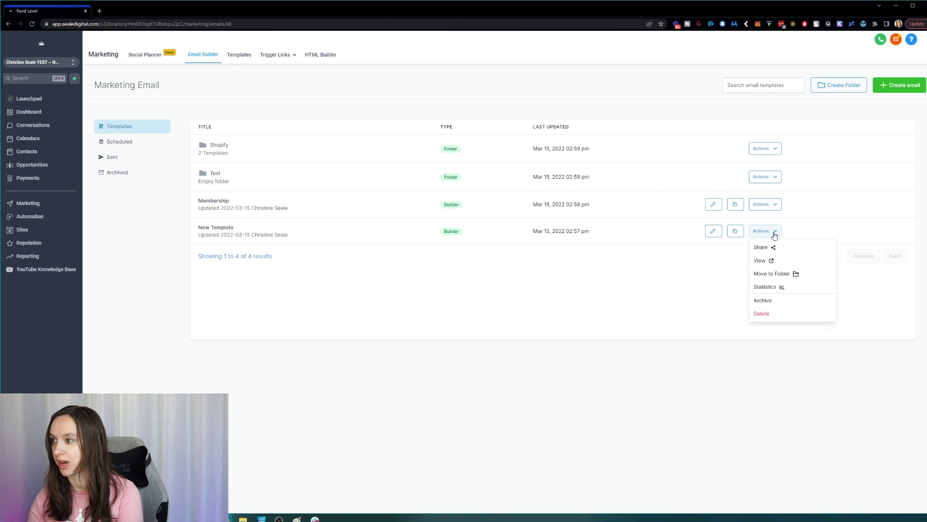
{"action": "left_click", "coordinate": [790, 275]}
{"action": "left_click", "coordinate": [483, 297]}
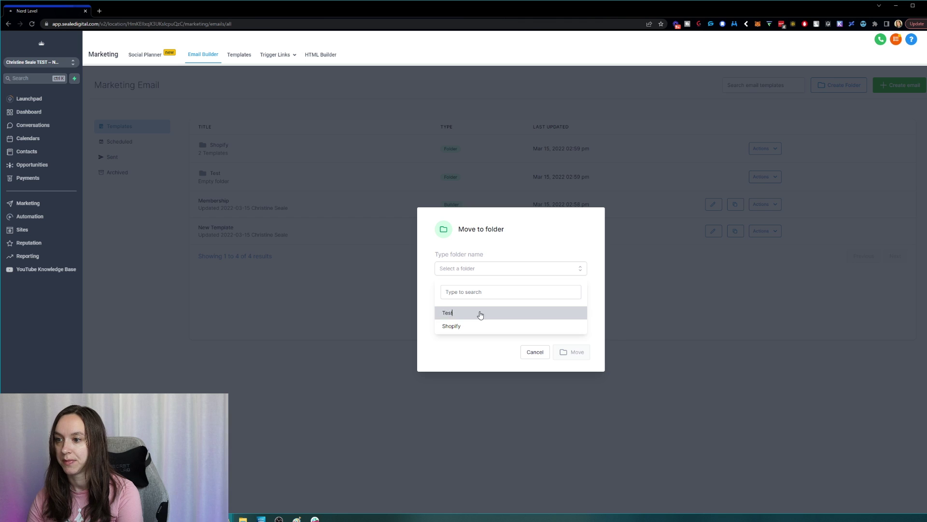
{"action": "left_click", "coordinate": [479, 312]}
{"action": "left_click", "coordinate": [579, 355]}
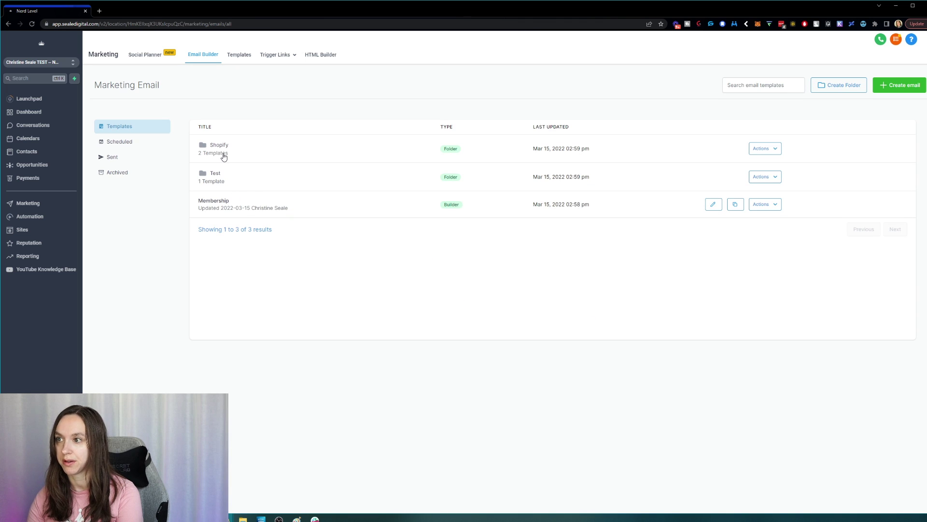
Open the Shopify folder and move Shopify Abandoned Cart into the Test folder
{"action": "left_click", "coordinate": [221, 144]}
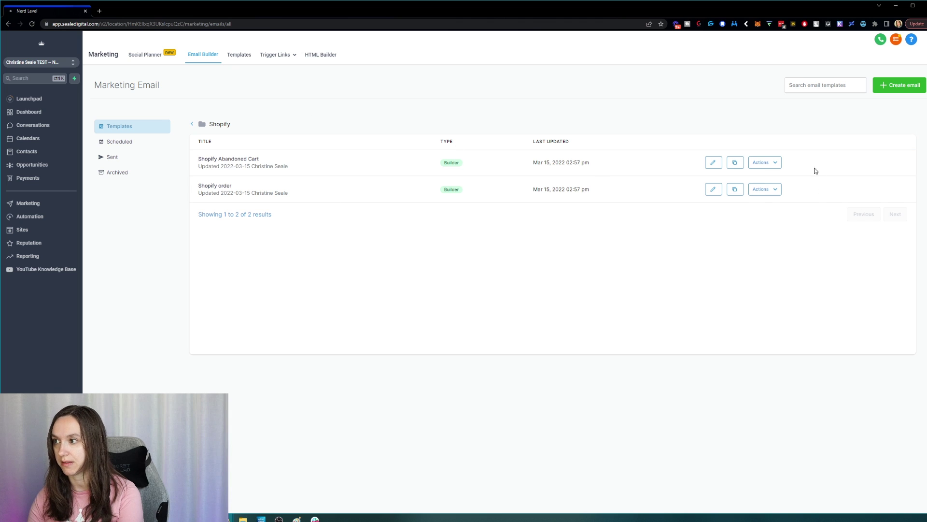
{"action": "left_click", "coordinate": [760, 163]}
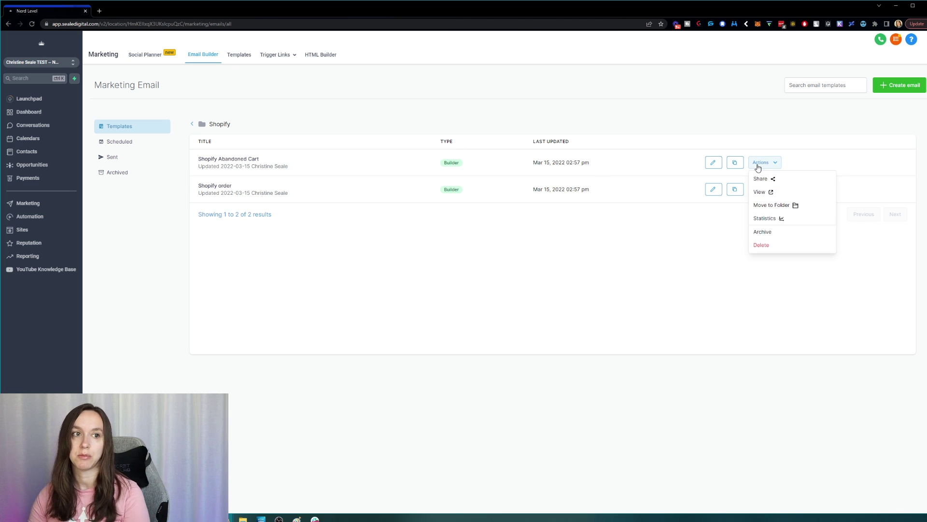
{"action": "left_click", "coordinate": [784, 205]}
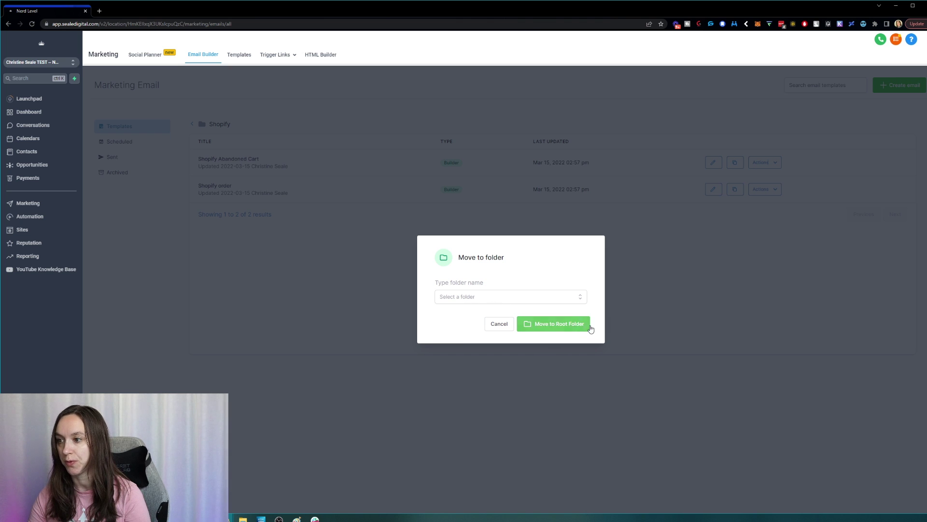
{"action": "left_click", "coordinate": [529, 298]}
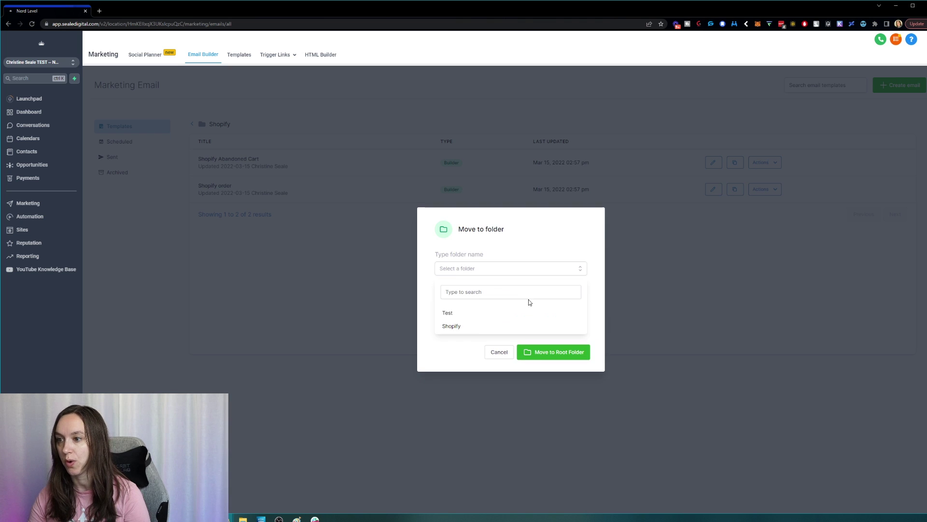
{"action": "left_click", "coordinate": [492, 314]}
{"action": "left_click", "coordinate": [580, 352]}
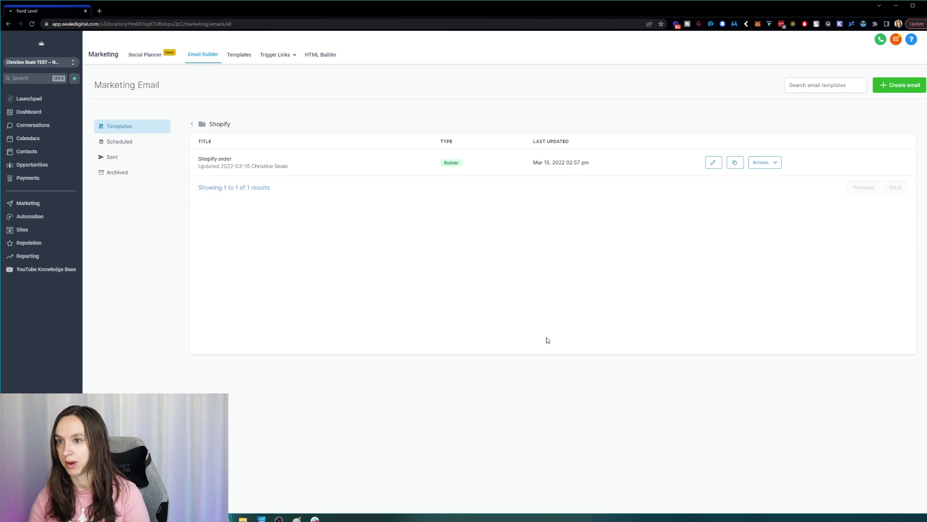
Move Shopify Abandoned Cart from Test back into Shopify, then return to the top-level list
{"action": "left_click", "coordinate": [192, 124]}
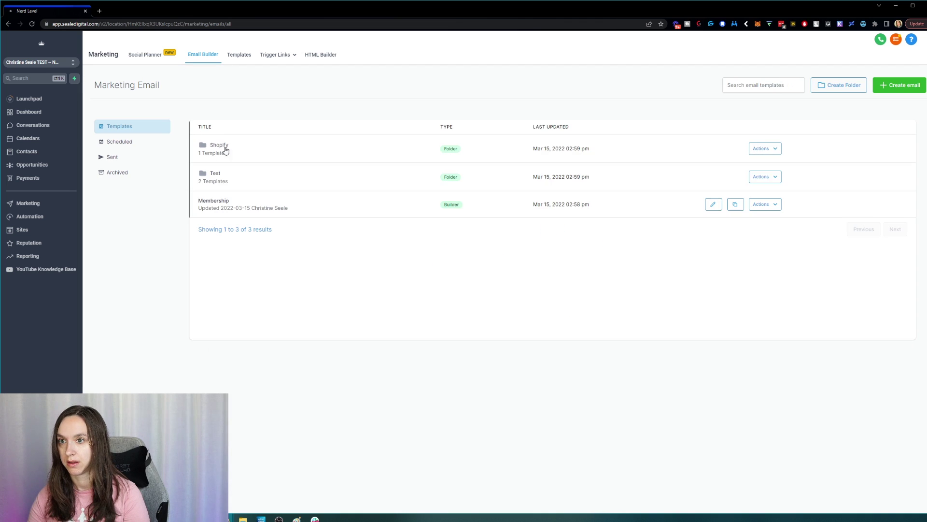
{"action": "left_click", "coordinate": [219, 175]}
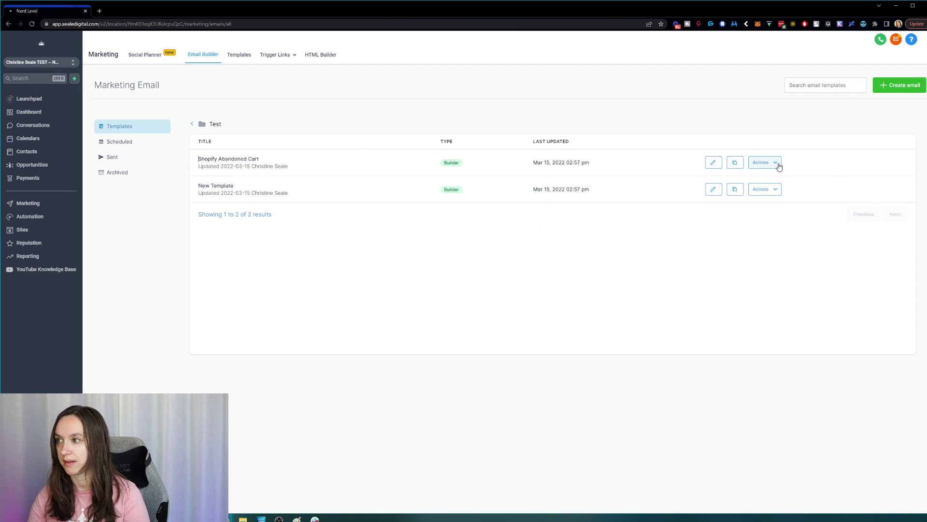
{"action": "left_click", "coordinate": [773, 163]}
{"action": "left_click", "coordinate": [777, 209]}
{"action": "left_click", "coordinate": [503, 296]}
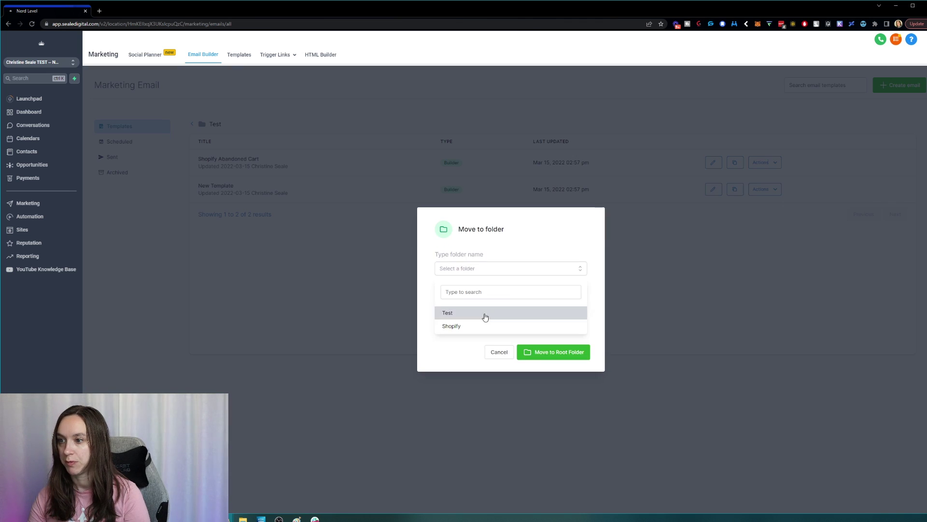
{"action": "left_click", "coordinate": [466, 327]}
{"action": "left_click", "coordinate": [574, 353]}
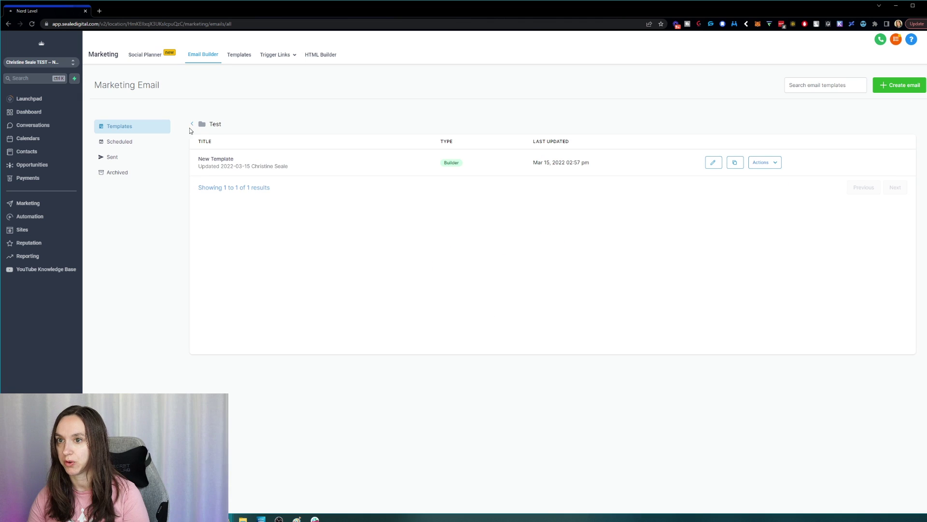
{"action": "left_click", "coordinate": [193, 124]}
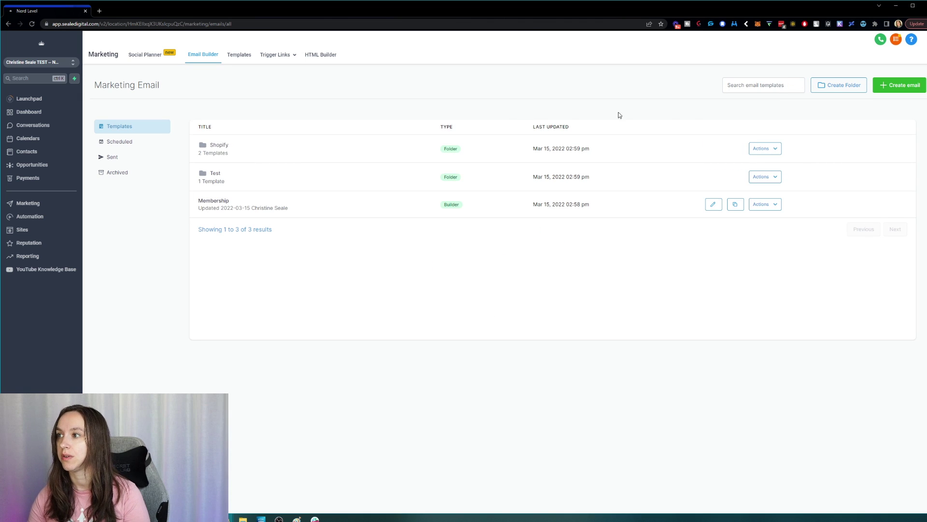
Search the email templates for 'shopify', then 'test', then 'shopify' again
{"action": "left_click", "coordinate": [761, 88]}
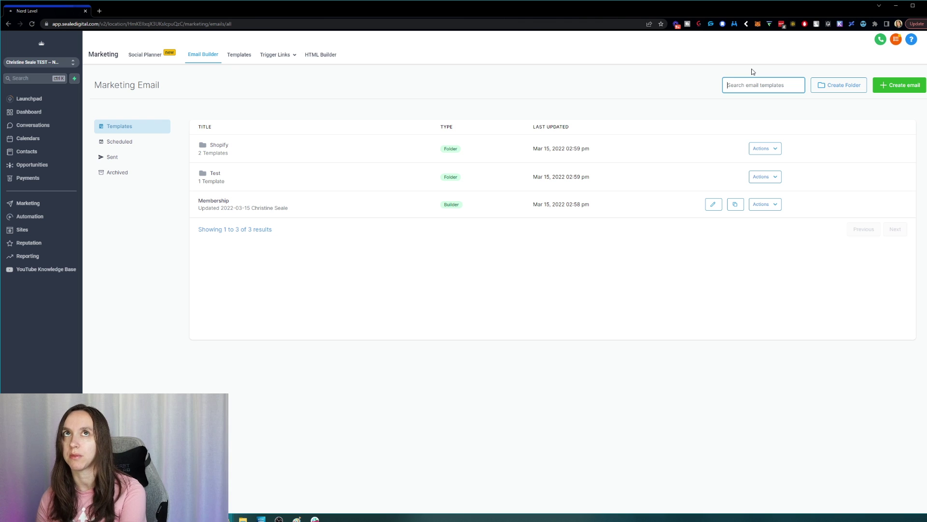
{"action": "type", "text": "shopify"}
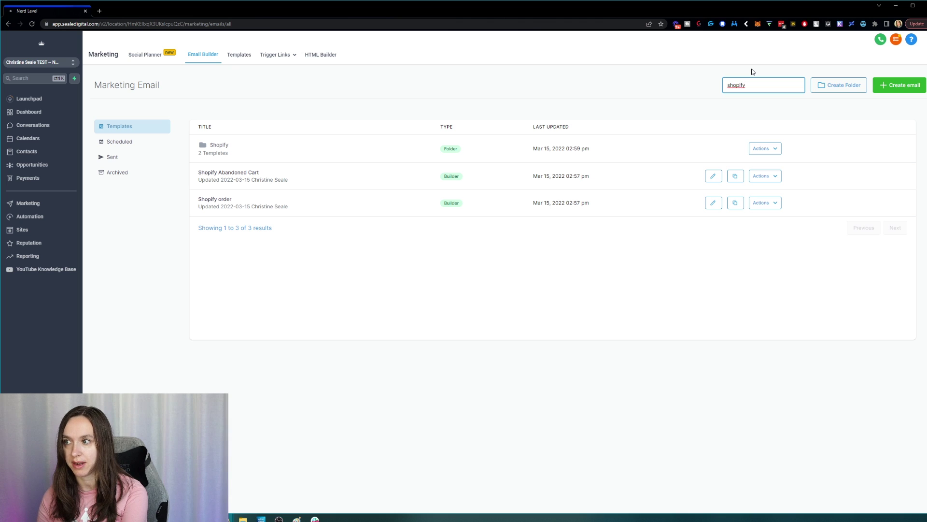
{"action": "key", "text": "BackSpace"}
{"action": "key", "text": "BackSpace"}
{"action": "key", "text": "BackSpace"}
{"action": "key", "text": "BackSpace"}
{"action": "key", "text": "BackSpace"}
{"action": "key", "text": "BackSpace"}
{"action": "key", "text": "BackSpace"}
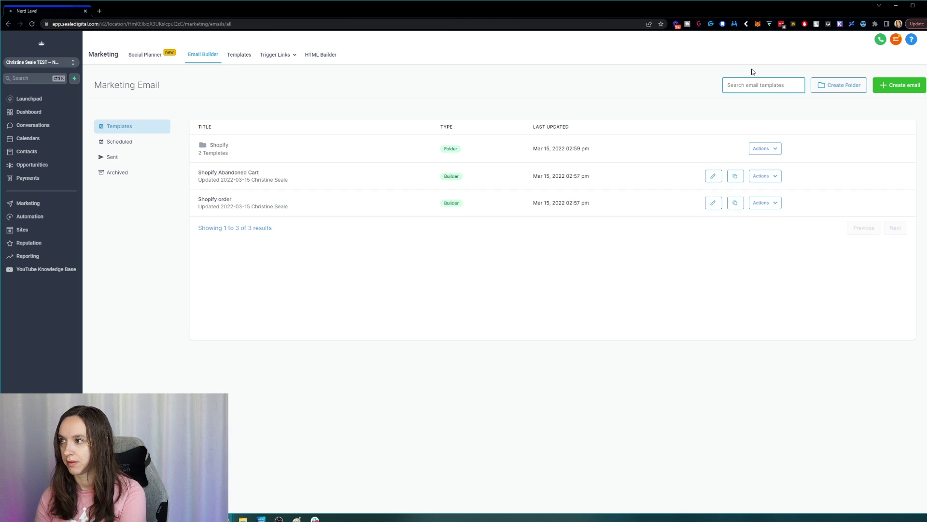
{"action": "type", "text": "test"}
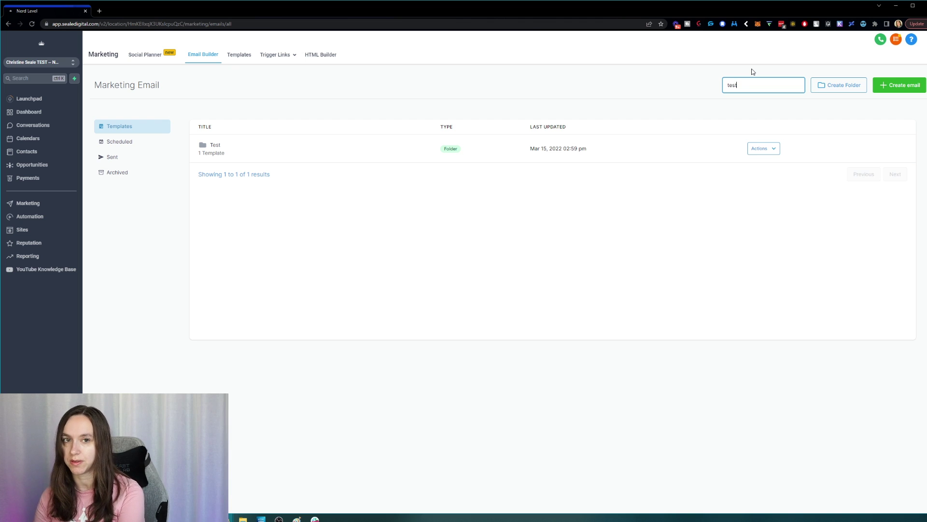
{"action": "key", "text": "BackSpace"}
{"action": "key", "text": "BackSpace"}
{"action": "key", "text": "BackSpace"}
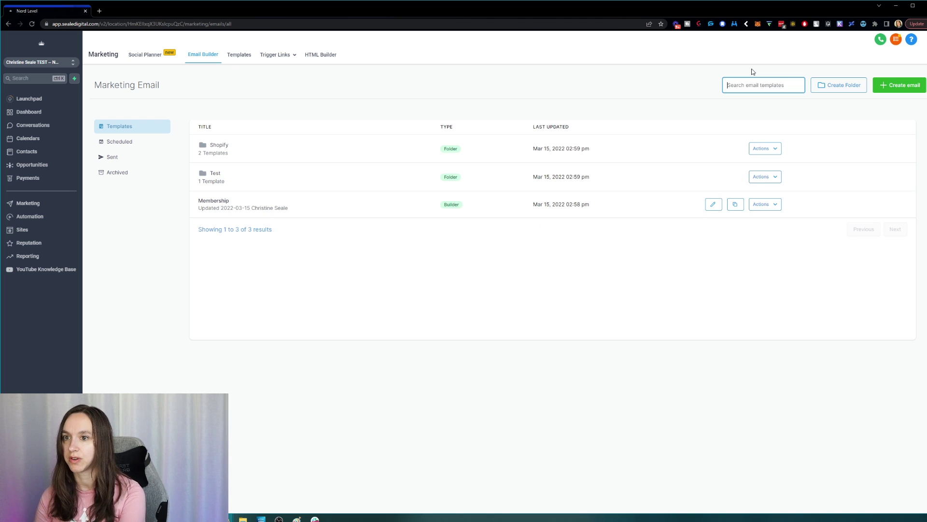
{"action": "type", "text": "shopify"}
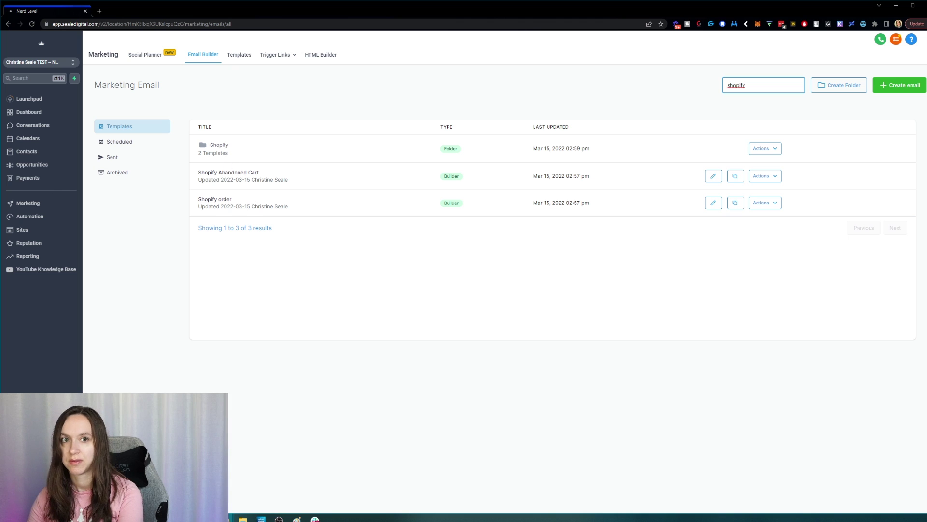
Open Shopify Abandoned Cart in the email builder, then exit back to the template list
{"action": "left_click", "coordinate": [224, 174]}
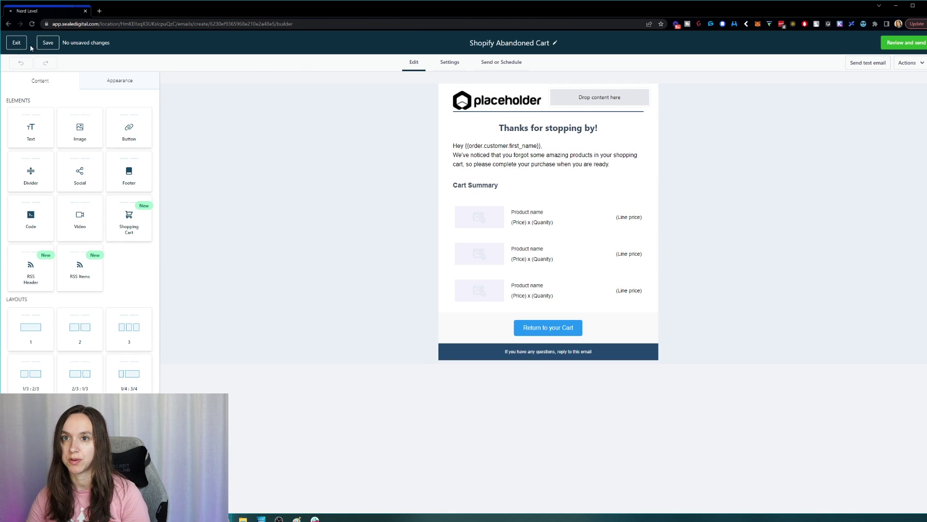
{"action": "left_click", "coordinate": [16, 43]}
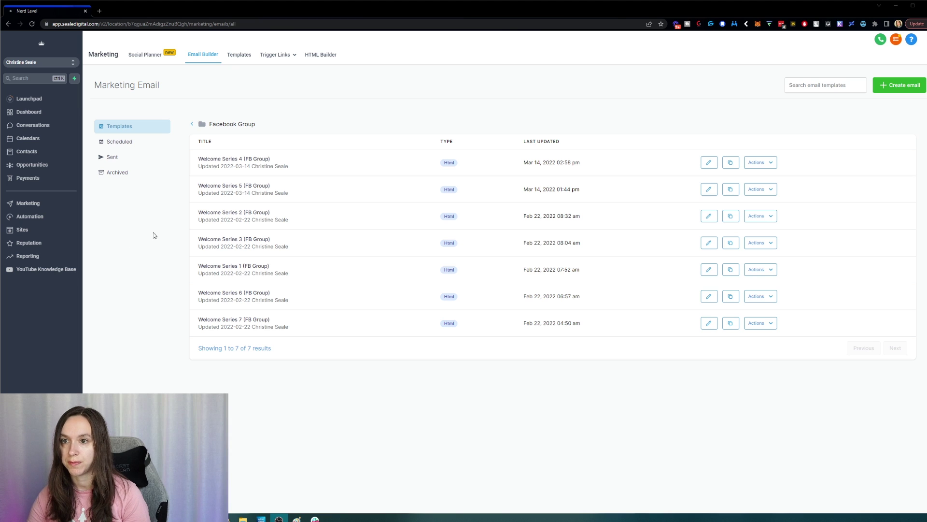
Check Welcome Series 4 (FB Group) email details, then edit Welcome Series 1 (FB Group)
{"action": "left_click", "coordinate": [465, 162]}
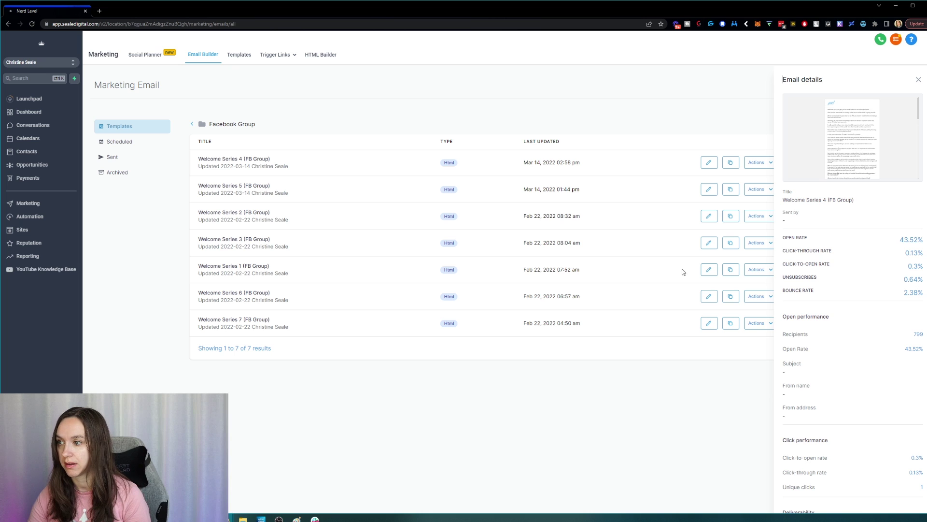
{"action": "left_click", "coordinate": [919, 81]}
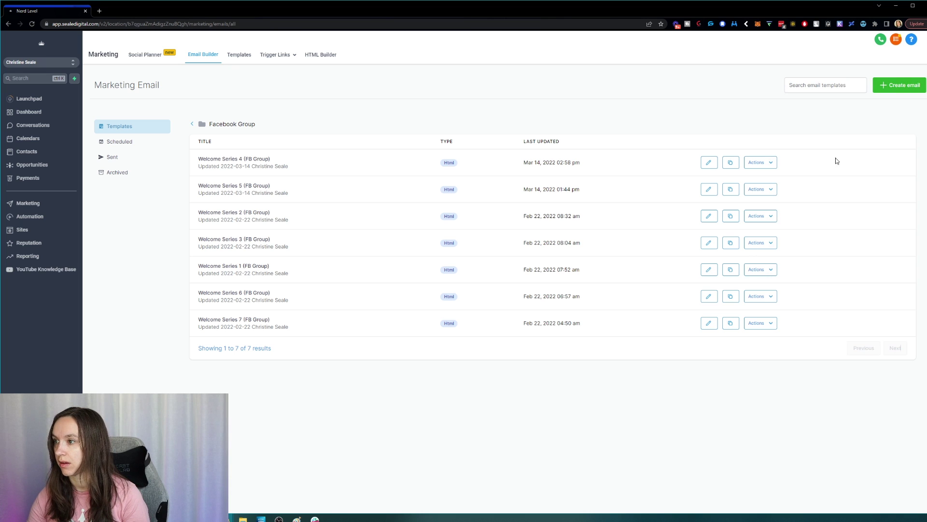
{"action": "left_click", "coordinate": [709, 272]}
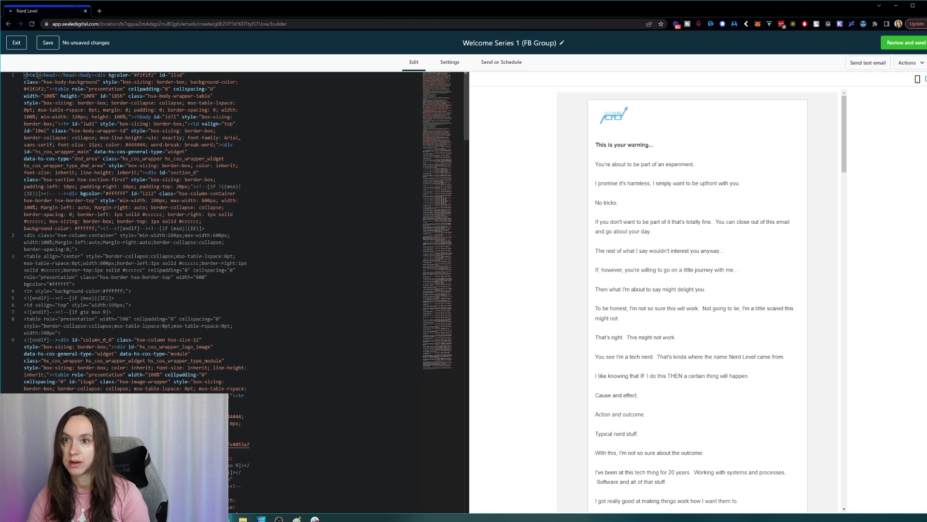
{"action": "left_click_drag", "start_coordinate": [37, 83], "coordinate": [248, 397]}
{"action": "left_click", "coordinate": [244, 402]}
{"action": "scroll", "coordinate": [657, 192], "scroll_direction": "down", "scroll_amount": 20}
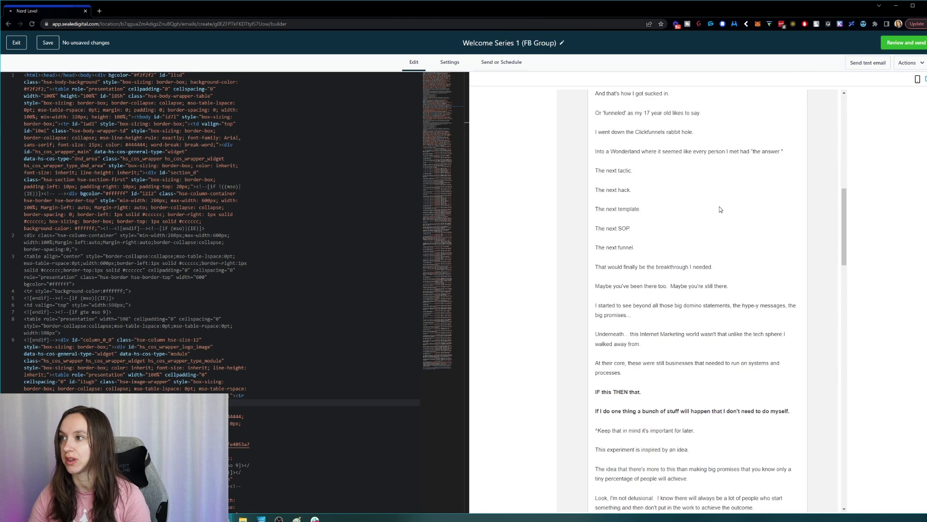
{"action": "scroll", "coordinate": [732, 228], "scroll_direction": "up", "scroll_amount": 20}
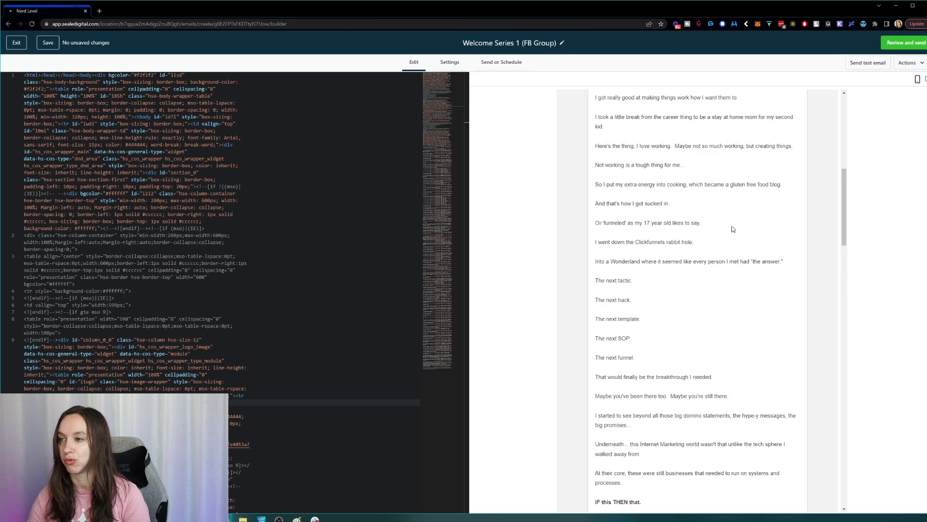
{"action": "left_click", "coordinate": [145, 222]}
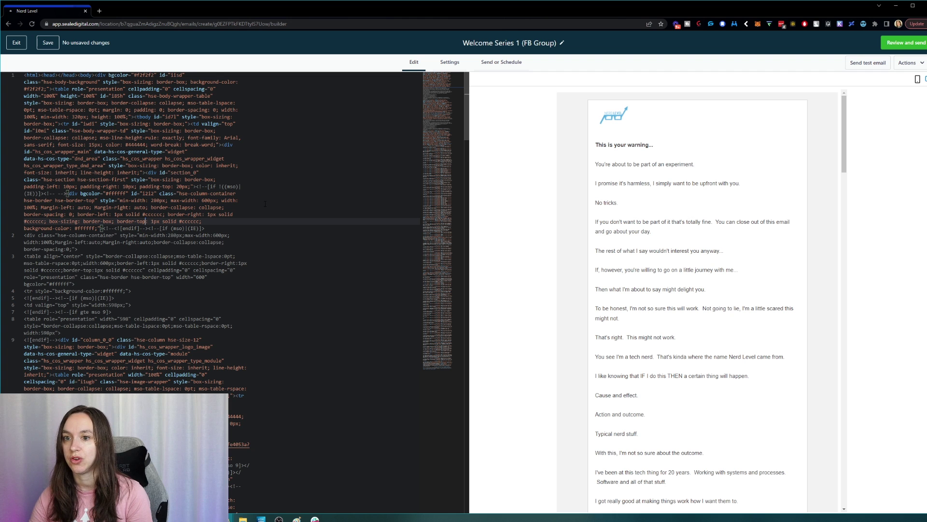
{"action": "scroll", "coordinate": [265, 204], "scroll_direction": "down", "scroll_amount": 5}
{"action": "scroll", "coordinate": [686, 305], "scroll_direction": "down", "scroll_amount": 3}
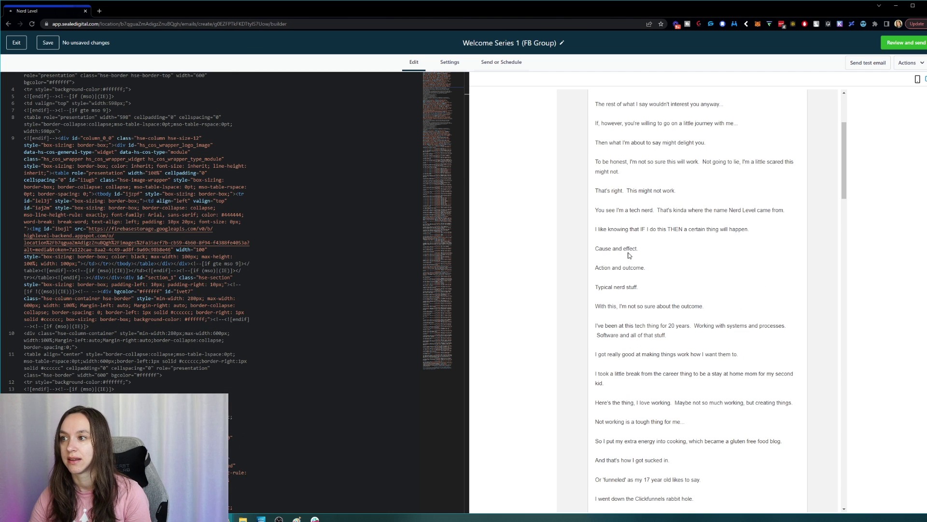
{"action": "scroll", "coordinate": [686, 255], "scroll_direction": "up", "scroll_amount": 3}
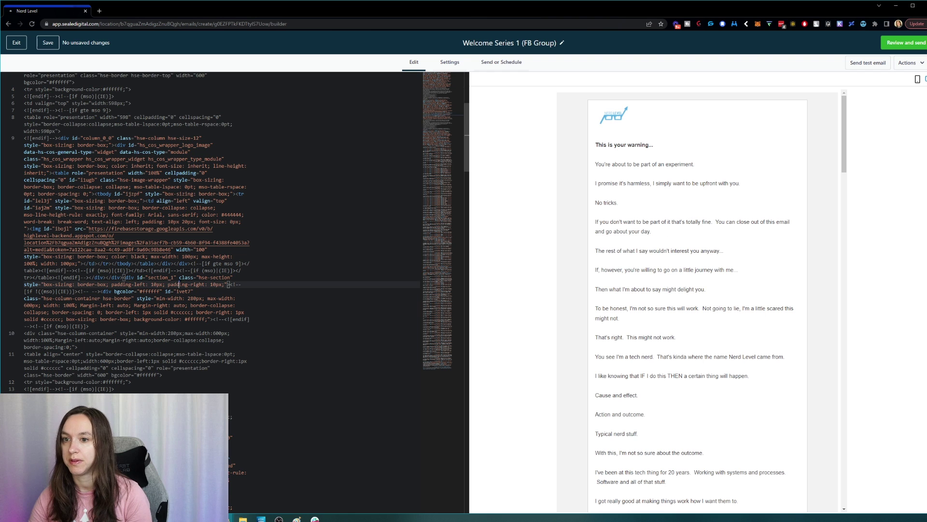
{"action": "left_click", "coordinate": [193, 264]}
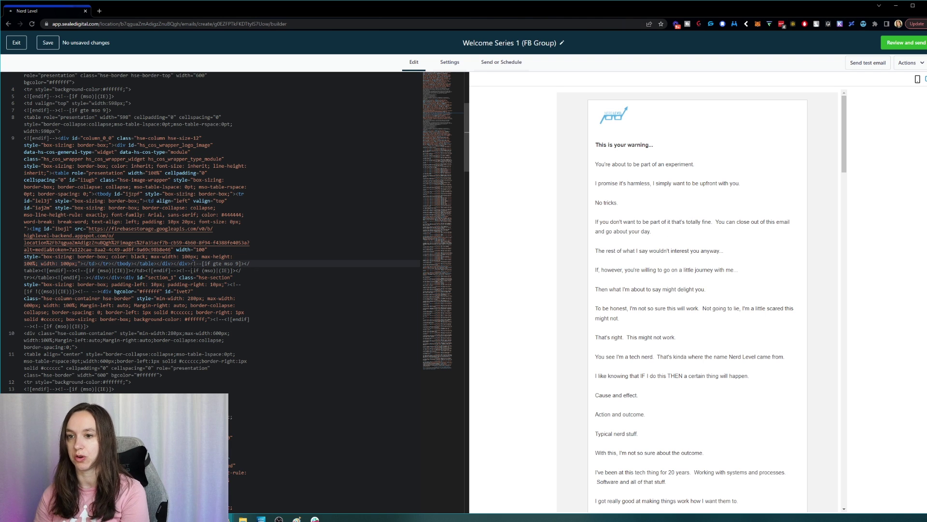
{"action": "key", "text": "ctrl+f"}
{"action": "type", "text": "nerd d"}
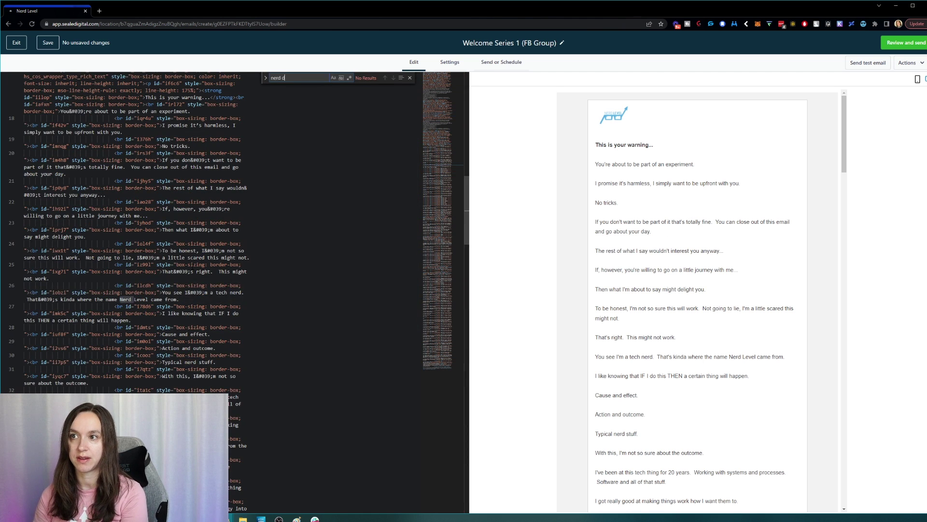
{"action": "key", "text": "BackSpace"}
{"action": "type", "text": "stuf"}
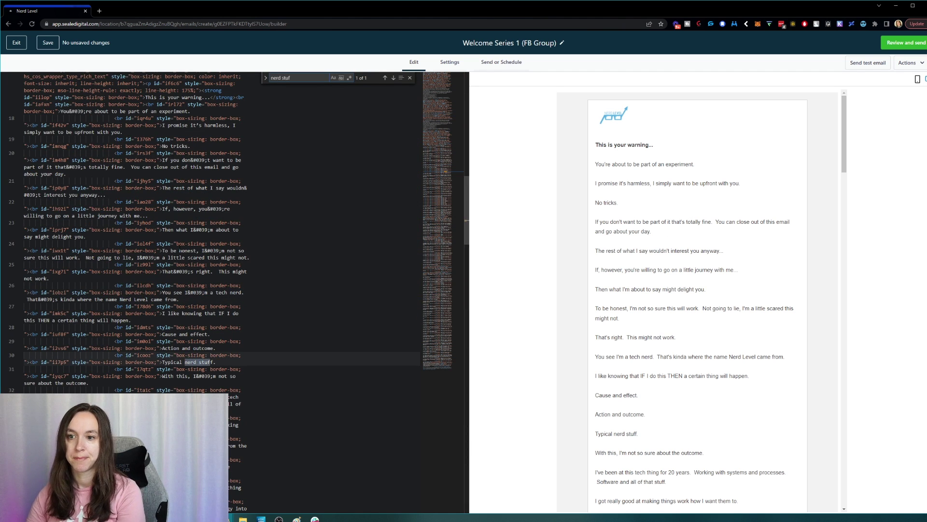
{"action": "left_click_drag", "start_coordinate": [184, 363], "coordinate": [224, 363]}
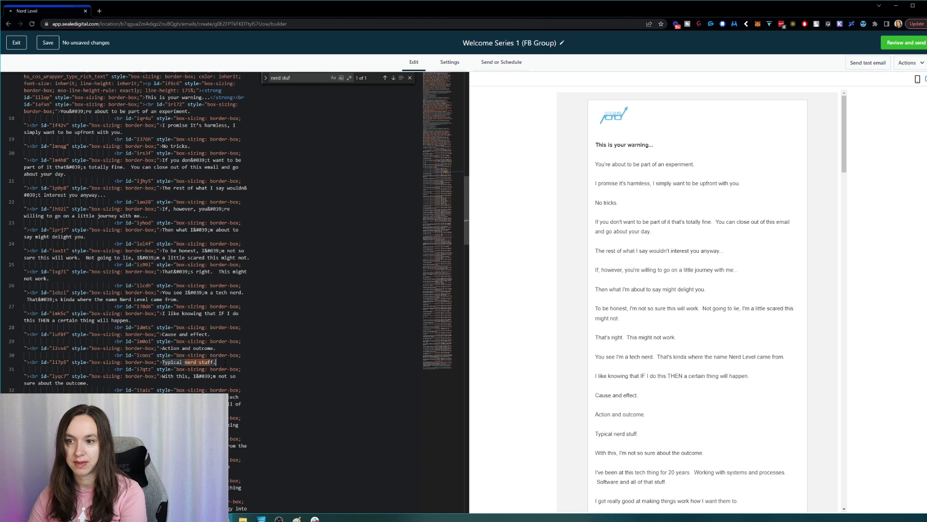
{"action": "left_click", "coordinate": [173, 362]}
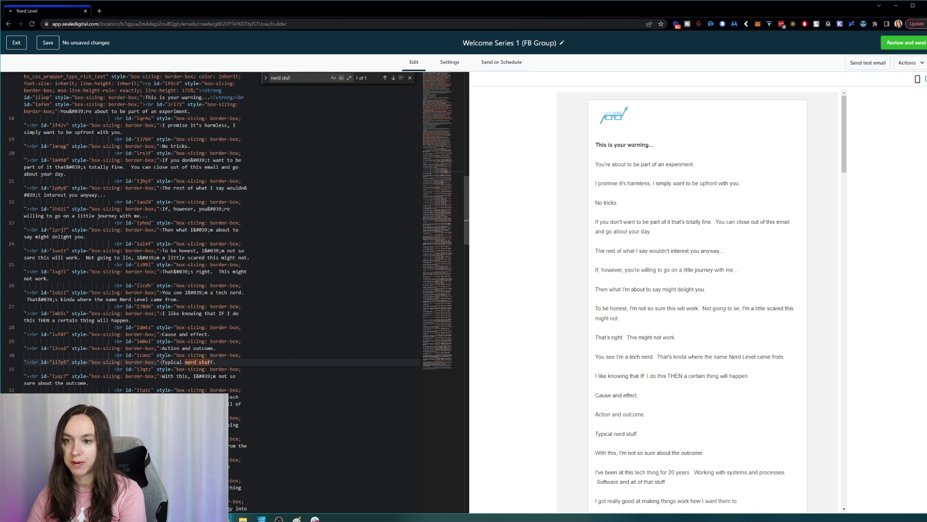
{"action": "type", "text": "<"}
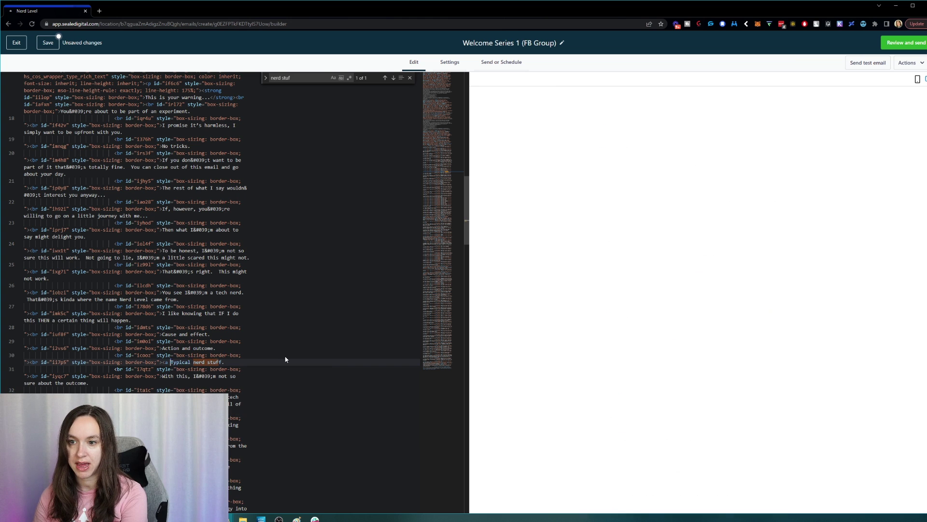
{"action": "type", "text": "a href=\""}
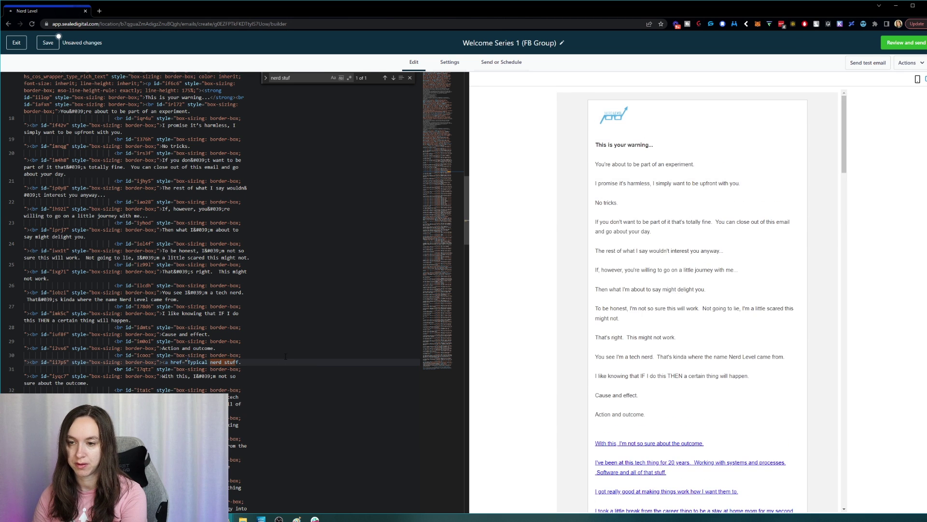
{"action": "type", "text": "www"}
{"action": "type", "text": ".google.com\""}
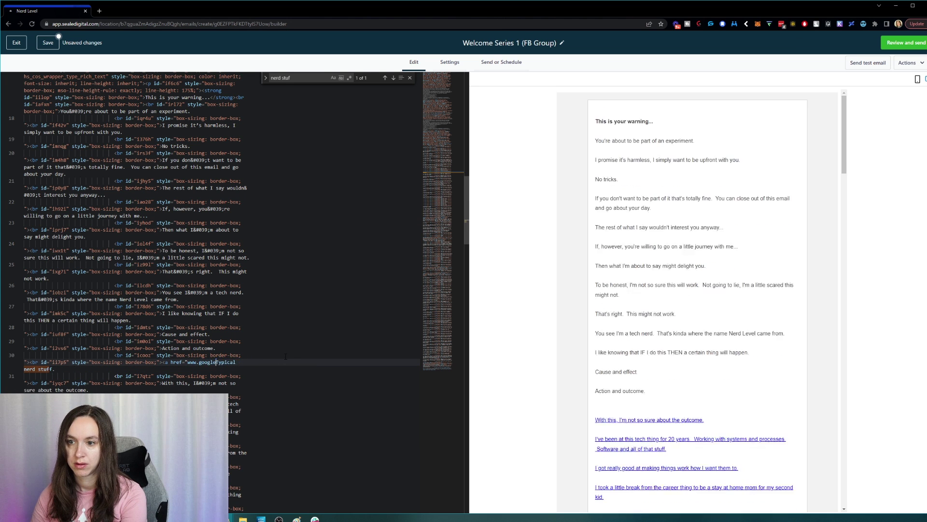
{"action": "type", "text": ">"}
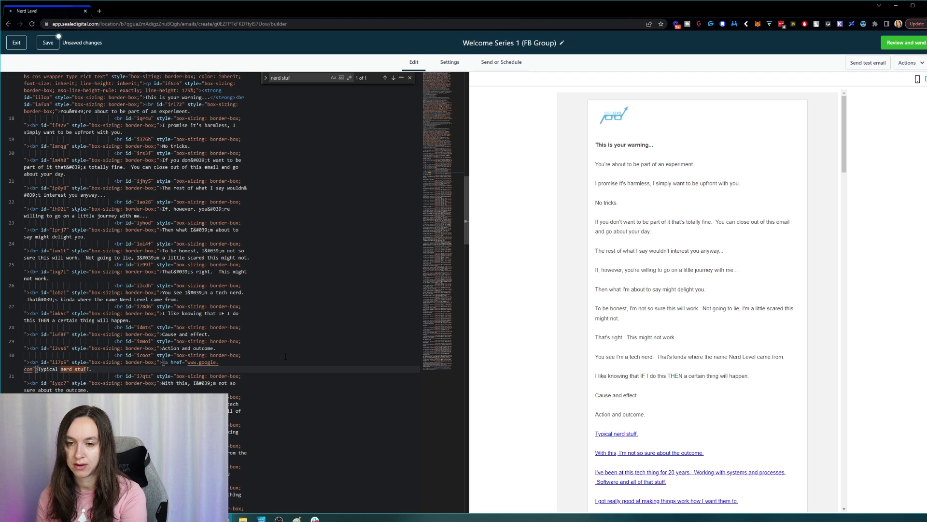
{"action": "key", "text": "Right"}
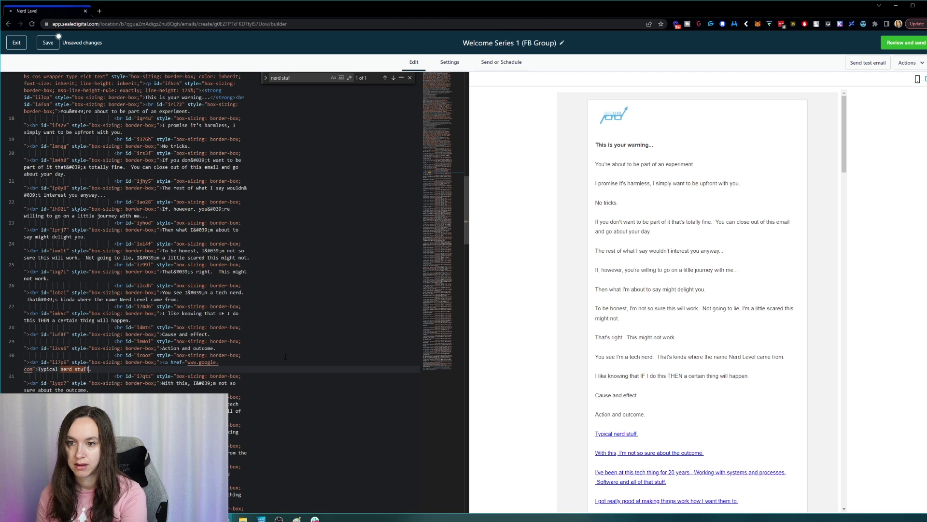
{"action": "type", "text": "<"}
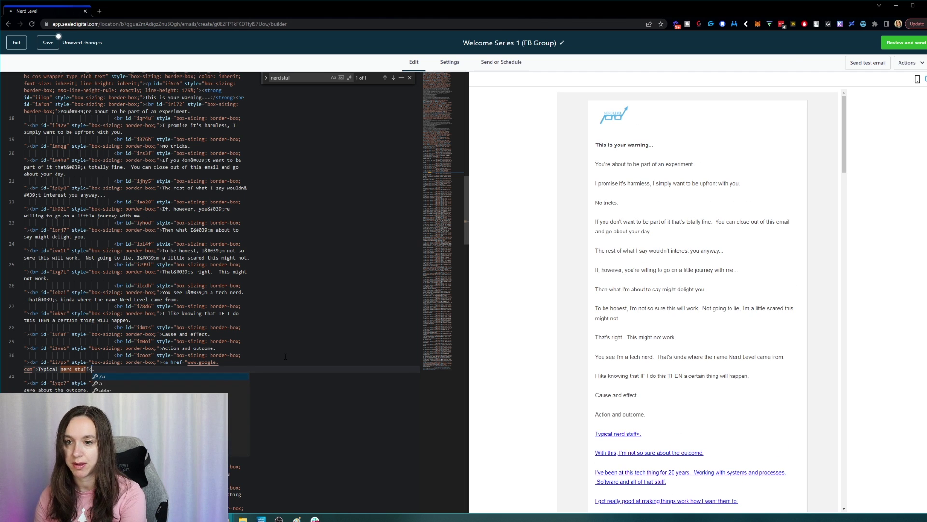
{"action": "type", "text": "/a>"}
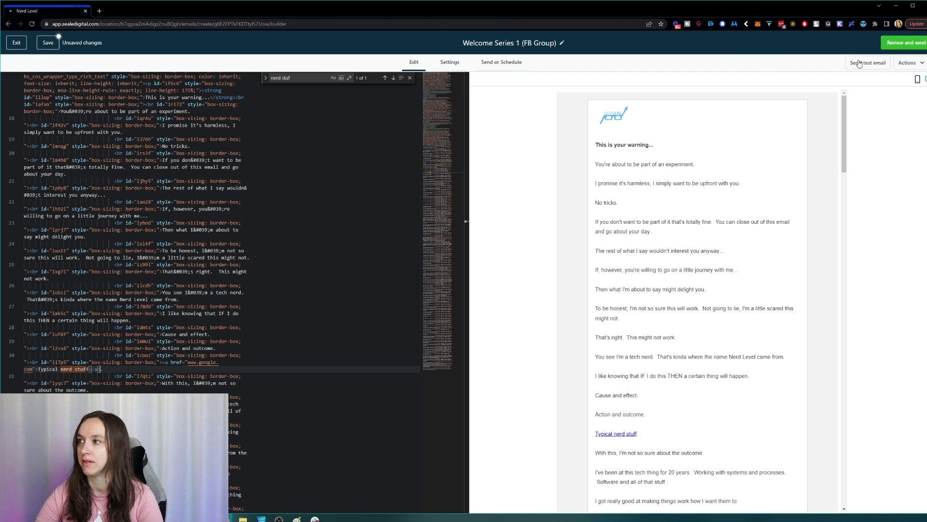
Toggle mobile preview and Settings, then exit the builder accepting the unsaved-changes warning
{"action": "left_click", "coordinate": [919, 80]}
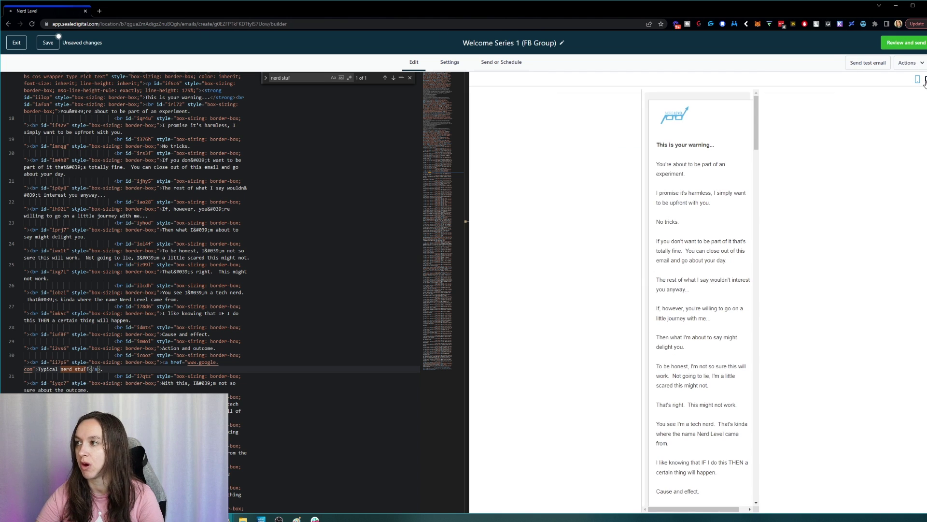
{"action": "left_click", "coordinate": [925, 80]}
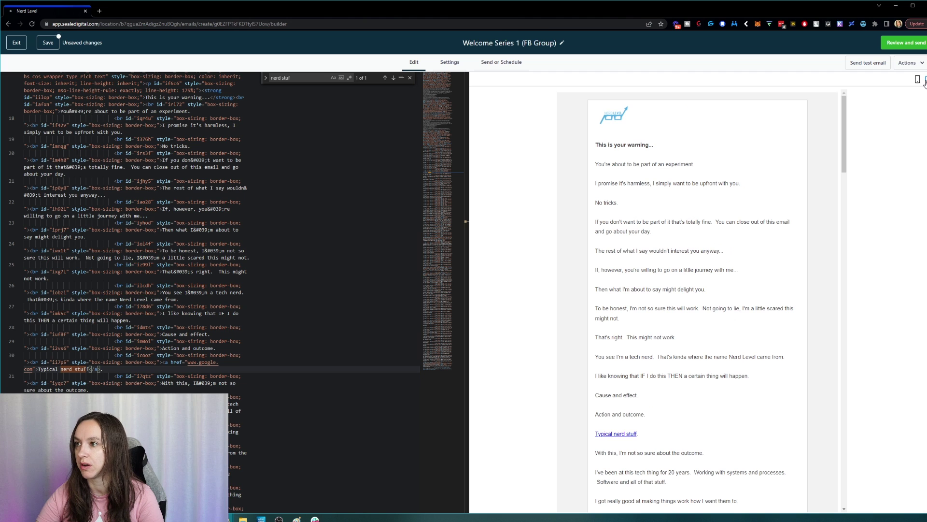
{"action": "left_click", "coordinate": [449, 65]}
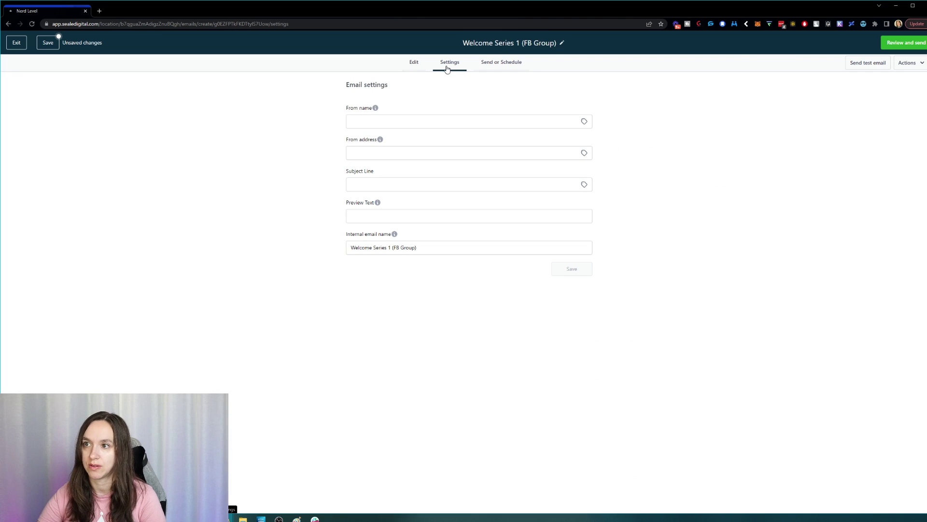
{"action": "left_click", "coordinate": [414, 64]}
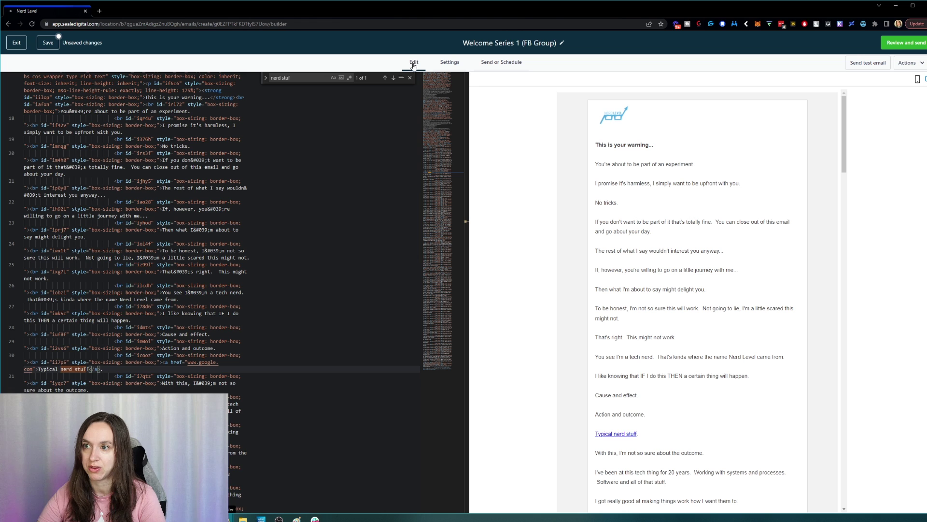
{"action": "left_click", "coordinate": [17, 43]}
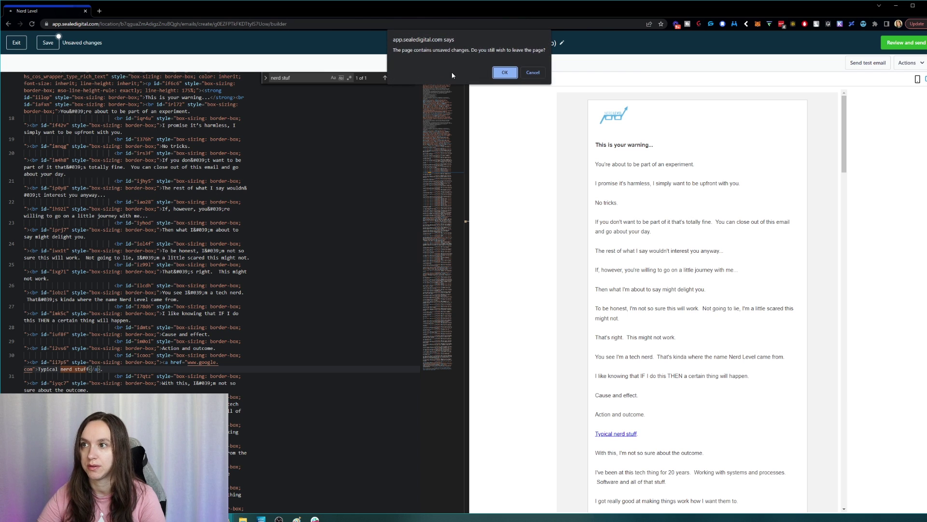
{"action": "left_click", "coordinate": [505, 72]}
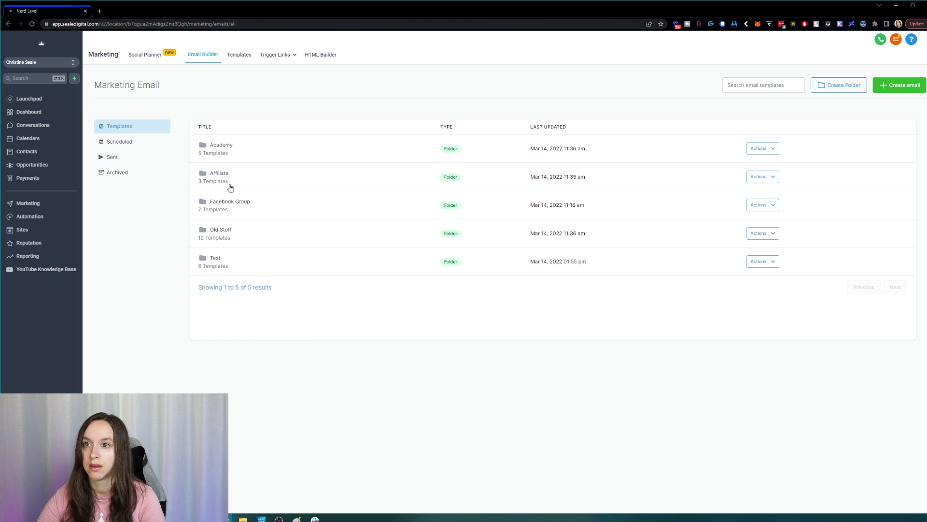
Open the Facebook Group folder and view, then close, Welcome Series 1 email details
{"action": "left_click", "coordinate": [229, 211]}
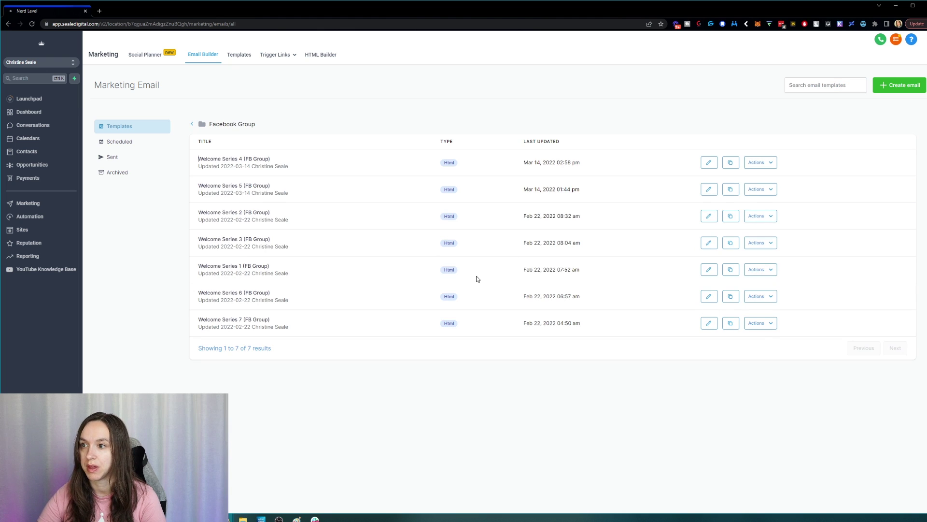
{"action": "left_click_drag", "start_coordinate": [456, 272], "coordinate": [443, 276]}
{"action": "left_click", "coordinate": [443, 276]}
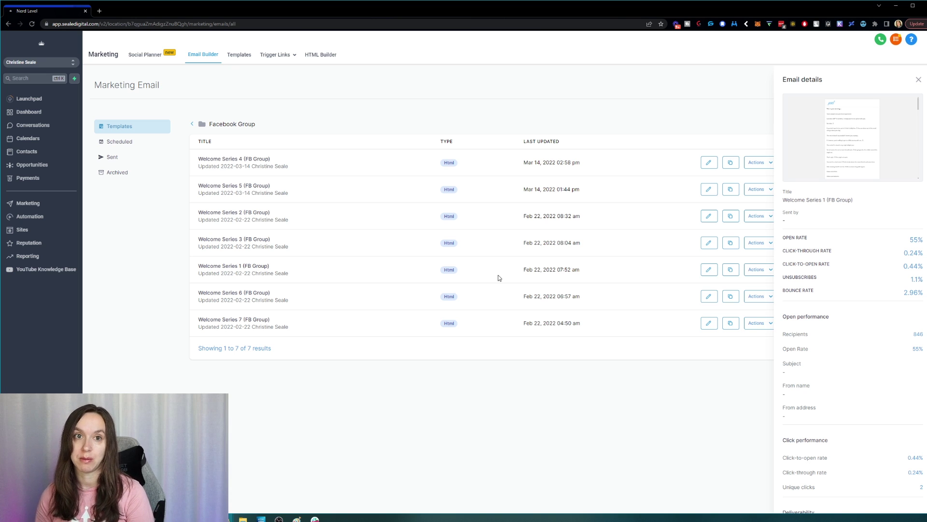
{"action": "left_click", "coordinate": [918, 80]}
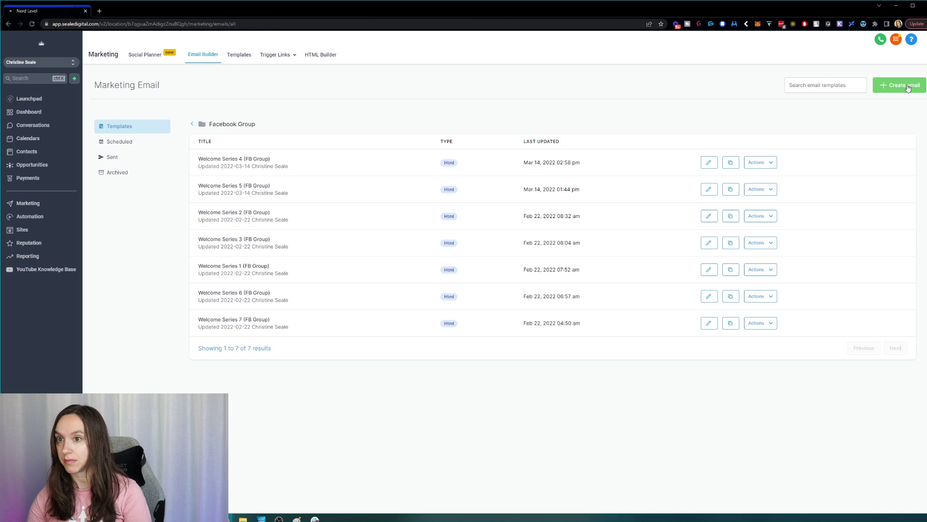
Open the Test folder and create a new email from the Simple template
{"action": "left_click", "coordinate": [908, 87]}
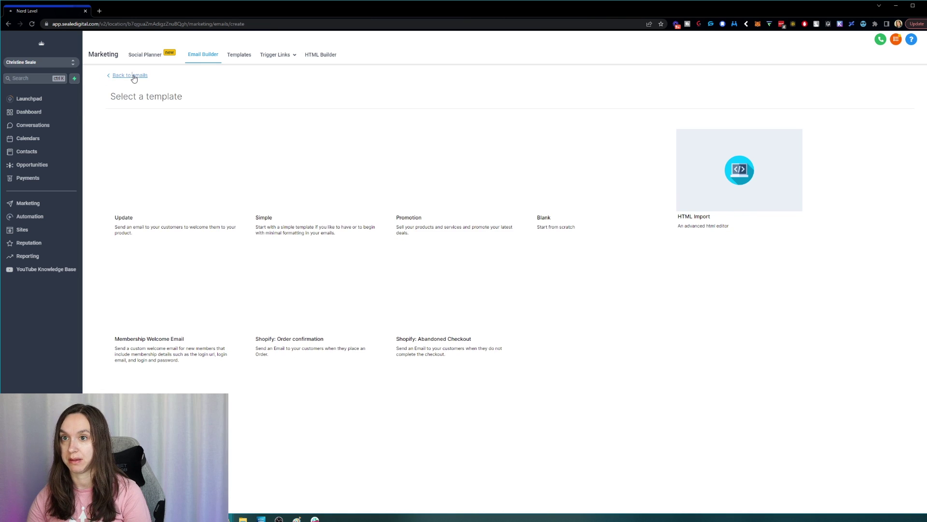
{"action": "left_click", "coordinate": [133, 76]}
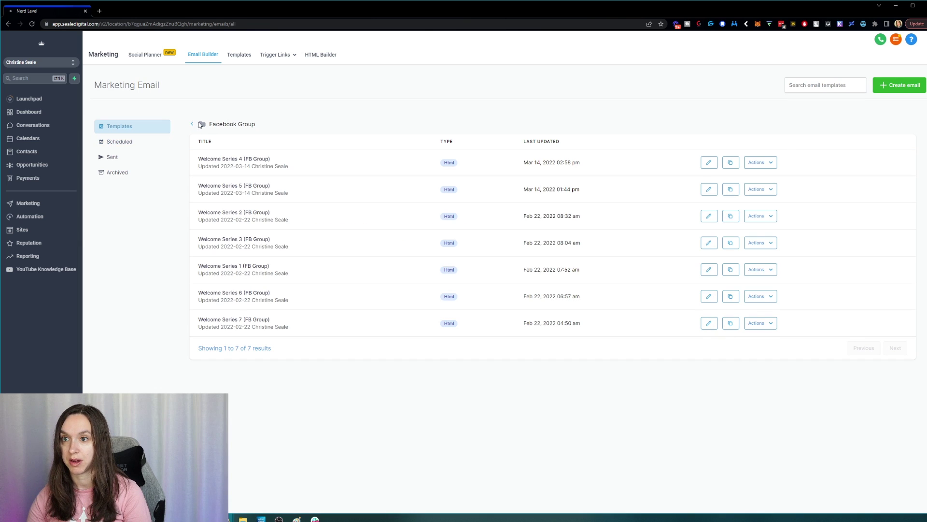
{"action": "left_click", "coordinate": [198, 126]}
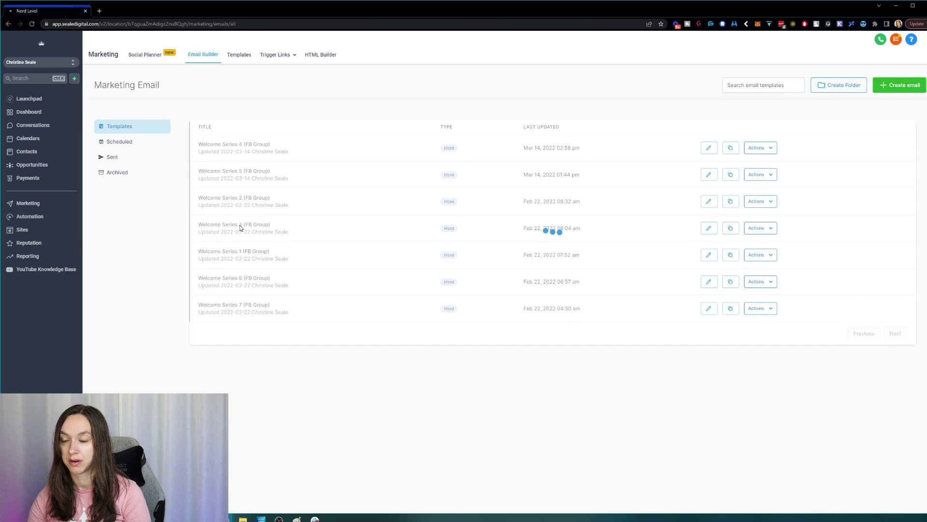
{"action": "left_click", "coordinate": [213, 260]}
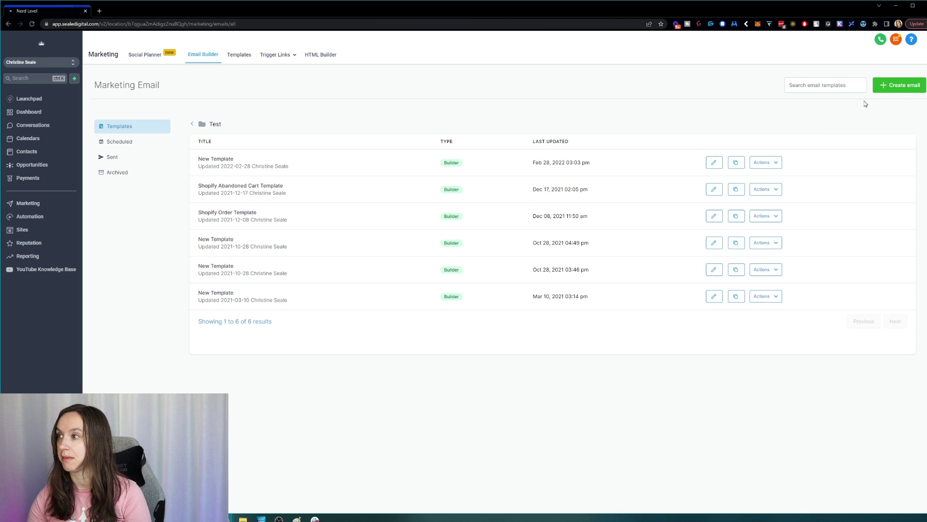
{"action": "left_click", "coordinate": [903, 86]}
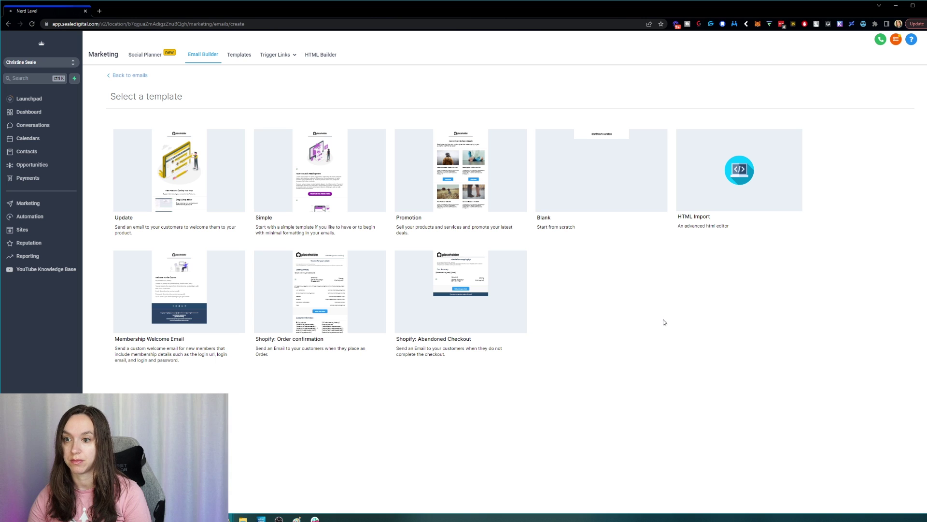
{"action": "left_click", "coordinate": [361, 210]}
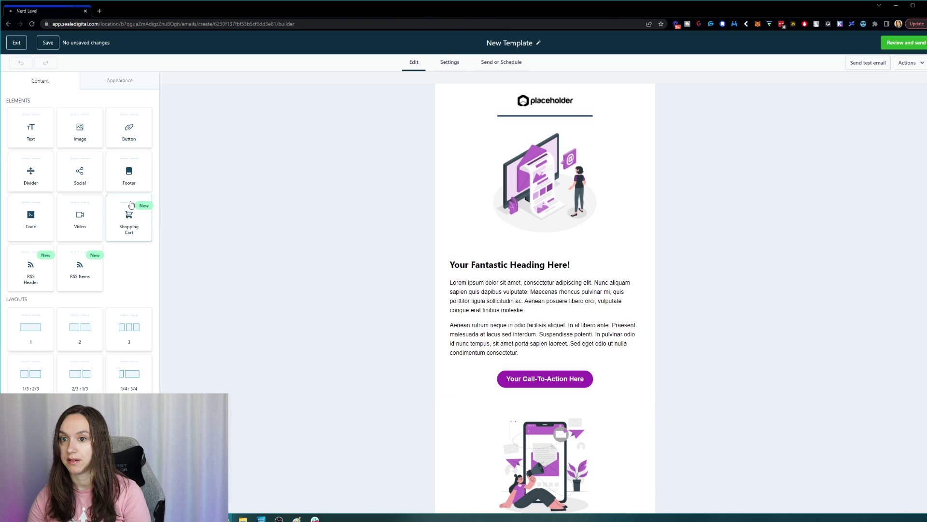
Place an empty Image block under the placeholder logo, confirm it, and review the full email layout
{"action": "left_click_drag", "start_coordinate": [75, 125], "coordinate": [567, 118]}
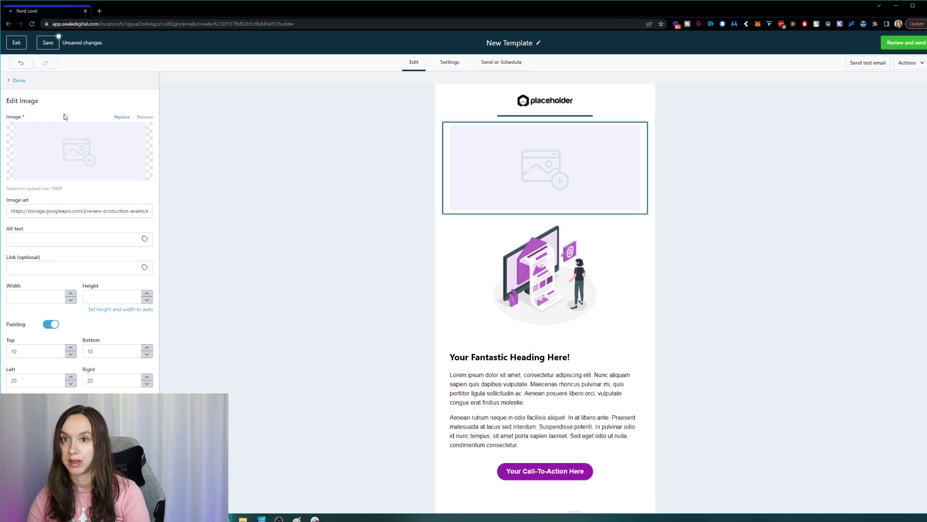
{"action": "left_click", "coordinate": [17, 81]}
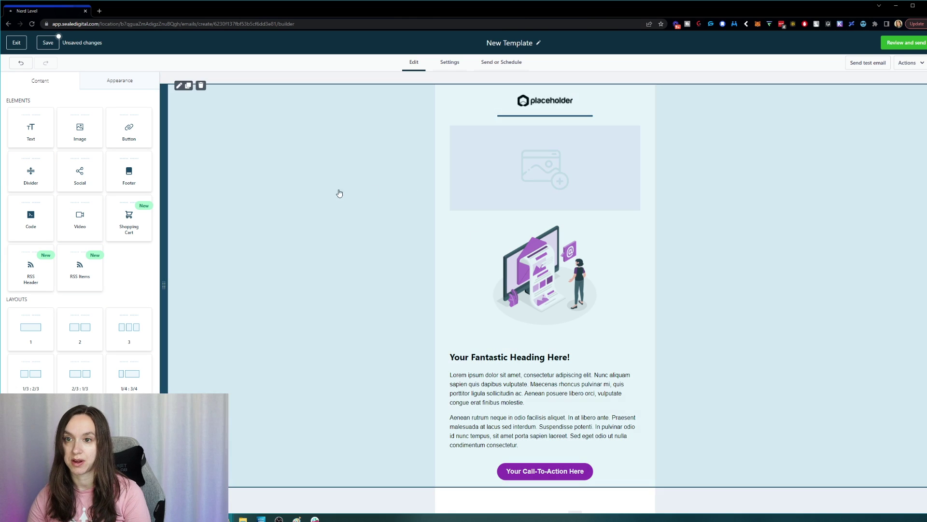
{"action": "scroll", "coordinate": [279, 192], "scroll_direction": "down", "scroll_amount": 3}
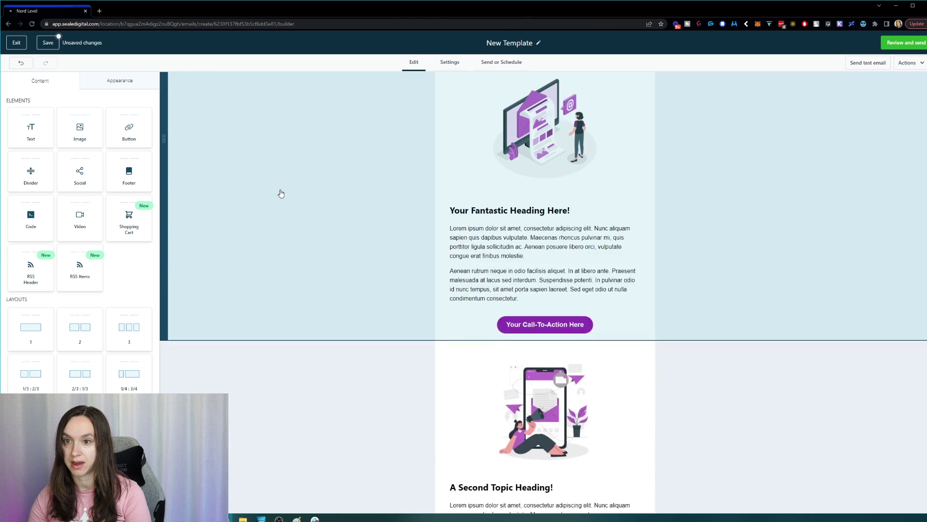
{"action": "scroll", "coordinate": [280, 193], "scroll_direction": "down", "scroll_amount": 4}
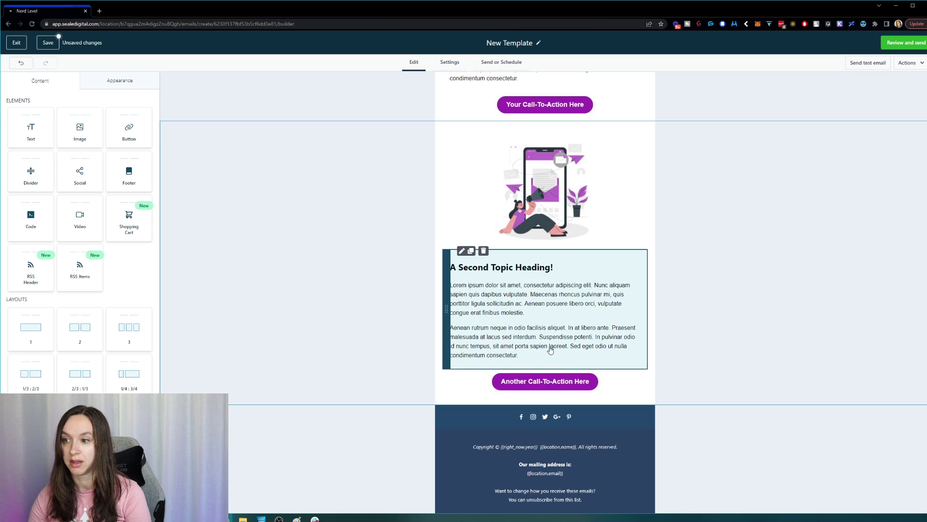
{"action": "scroll", "coordinate": [600, 372], "scroll_direction": "down", "scroll_amount": 1}
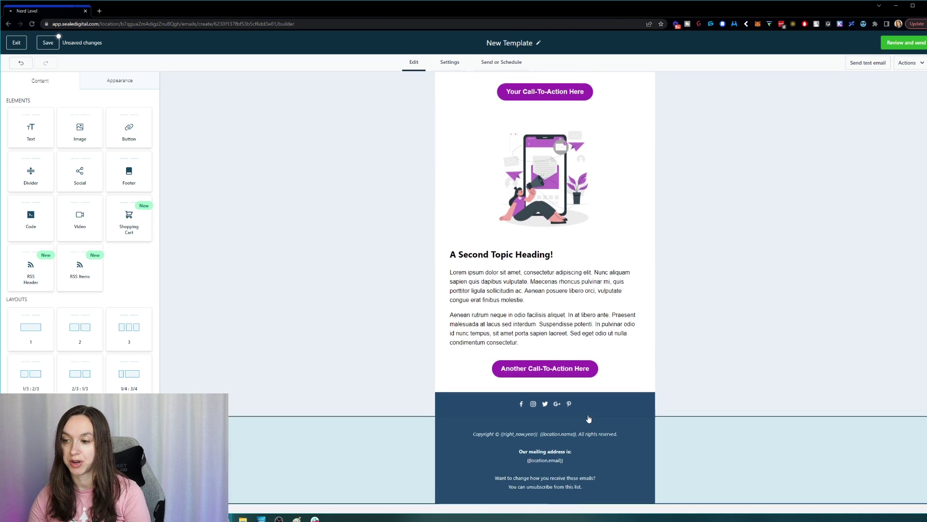
{"action": "scroll", "coordinate": [587, 410], "scroll_direction": "up", "scroll_amount": 7}
{"action": "scroll", "coordinate": [586, 405], "scroll_direction": "up", "scroll_amount": 1}
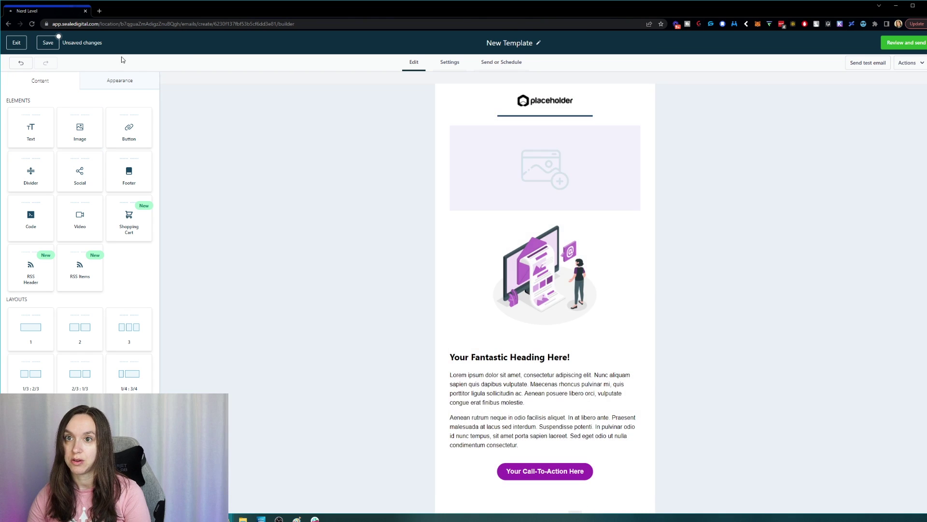